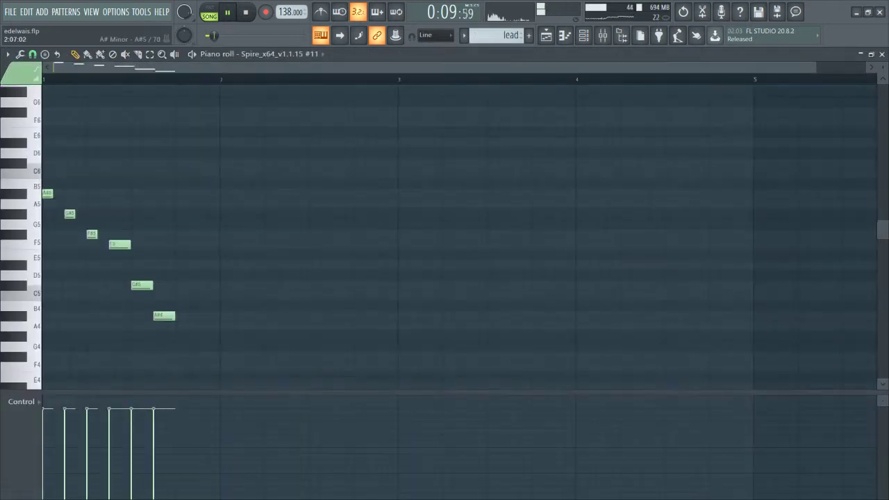
Open the mixer and view the effect chains of the trance kick and master tracks
{"action": "double_click", "coordinate": [280, 144]}
{"action": "key", "text": "F9"}
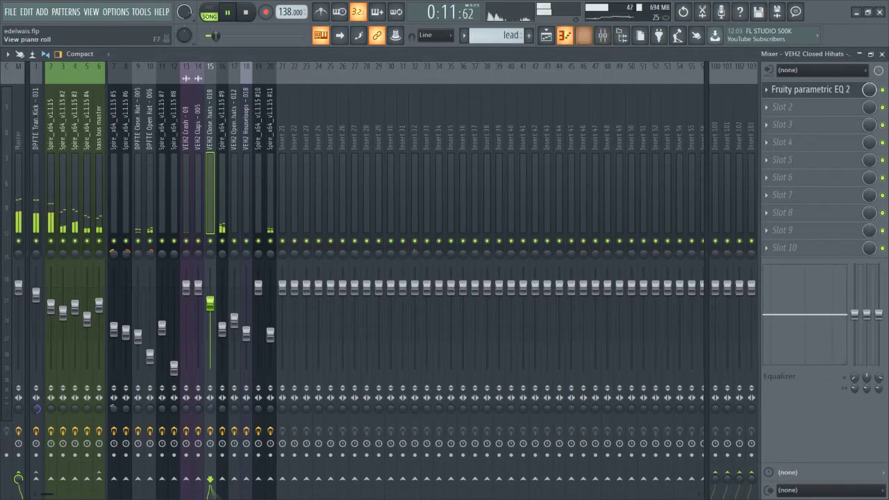
{"action": "left_click", "coordinate": [36, 173]}
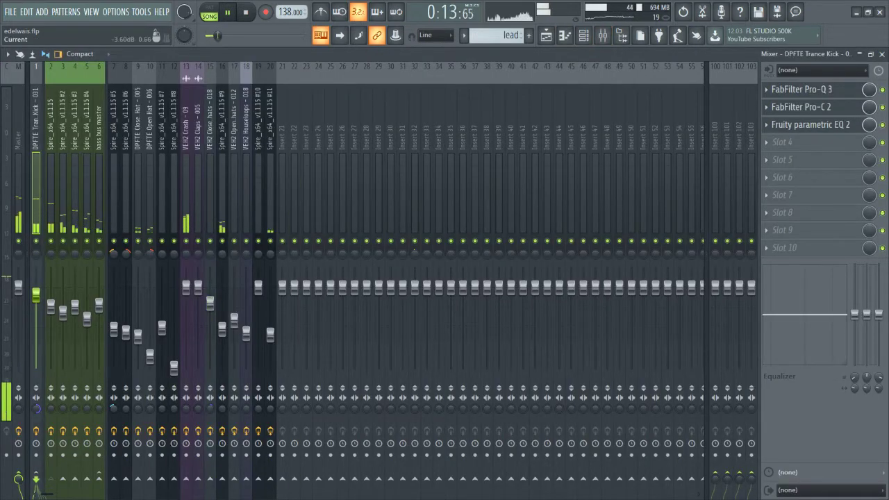
{"action": "left_click", "coordinate": [19, 173]}
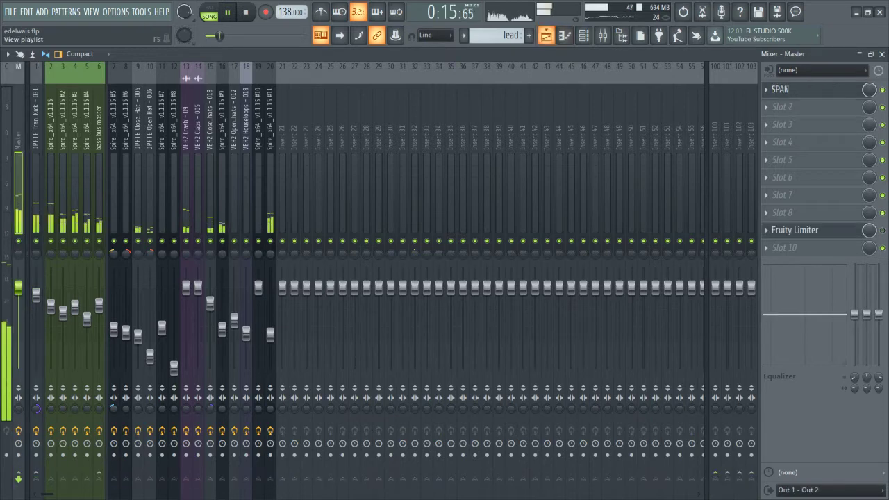
Open the Spire #11 synth used by the lead pattern and move its window clear of the channel list
{"action": "key", "text": "F5"}
{"action": "key", "text": "F6"}
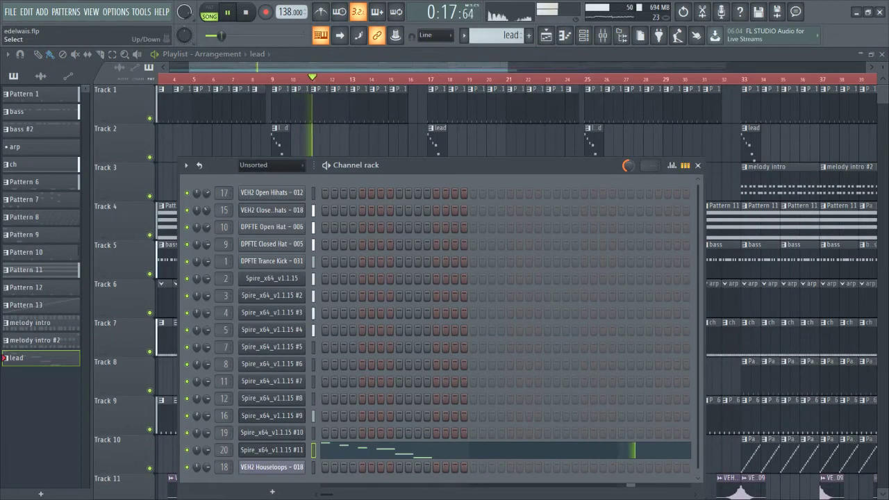
{"action": "left_click", "coordinate": [271, 450]}
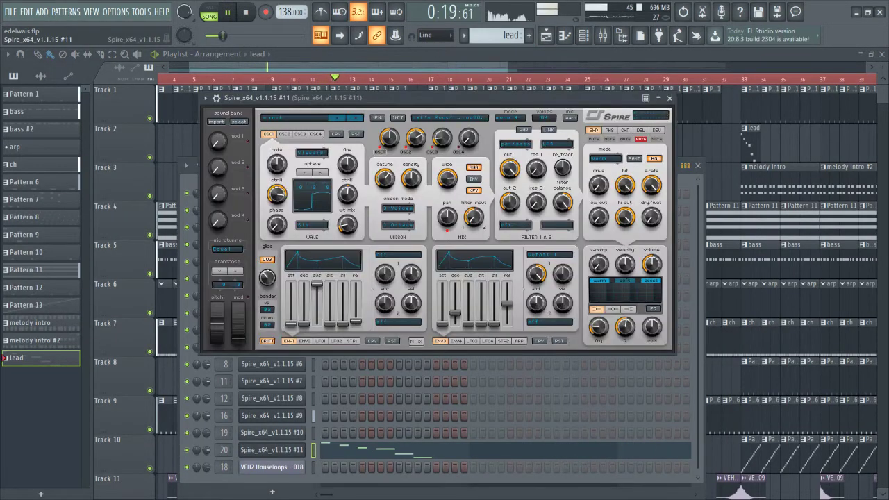
{"action": "left_click_drag", "start_coordinate": [431, 98], "coordinate": [547, 65]}
{"action": "left_click_drag", "start_coordinate": [409, 65], "coordinate": [471, 82]}
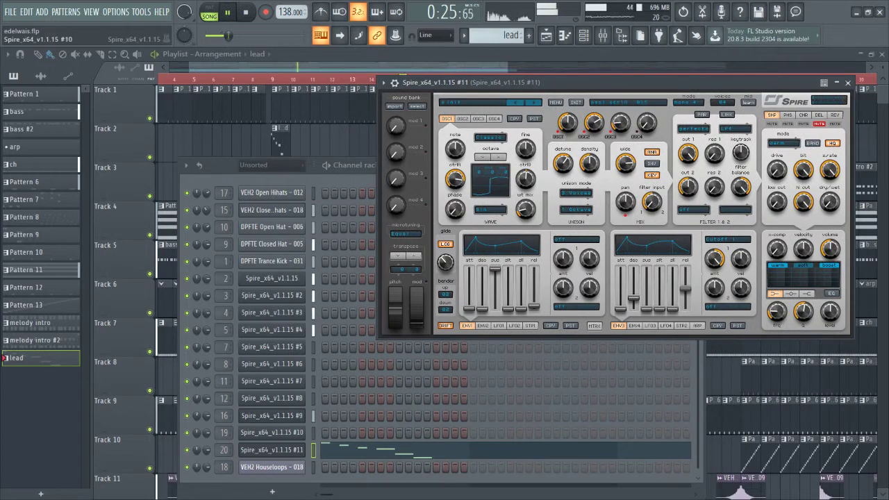
Open the bass pattern from Track 5 of the playlist and view its notes in the piano roll
{"action": "left_click", "coordinate": [237, 143]}
{"action": "double_click", "coordinate": [257, 260]}
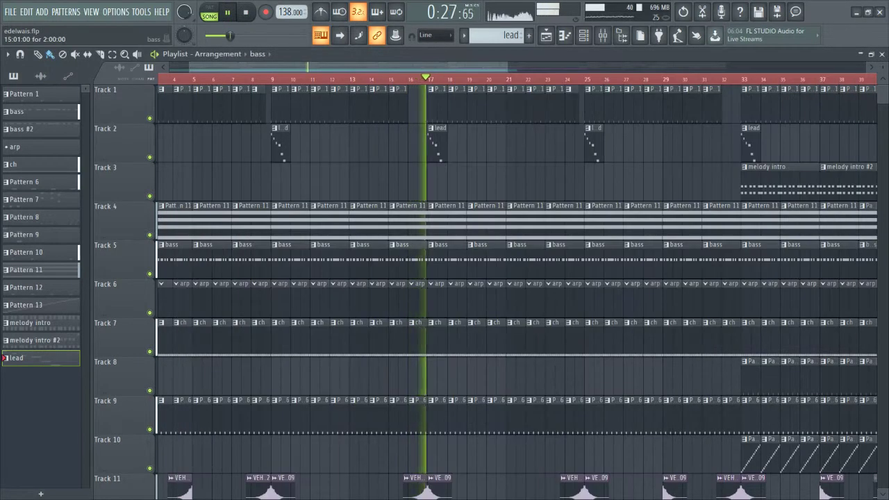
{"action": "left_click_drag", "start_coordinate": [263, 223], "coordinate": [422, 179]}
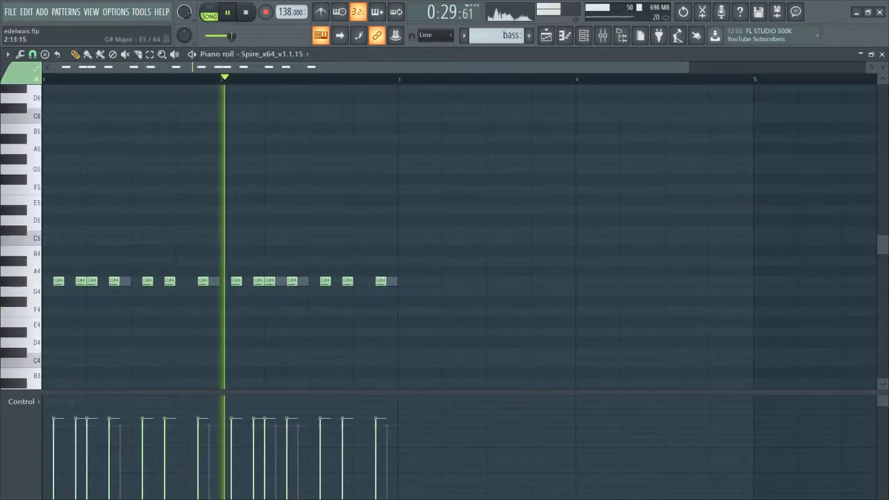
Open the first Spire synth of the bass pattern and move its window clear of the channel names
{"action": "left_click", "coordinate": [583, 35]}
{"action": "key", "text": "F6"}
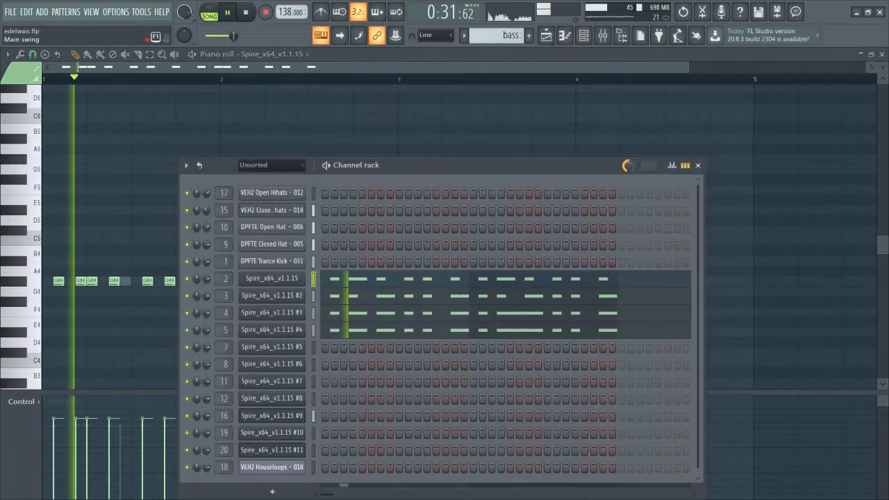
{"action": "left_click", "coordinate": [272, 279]}
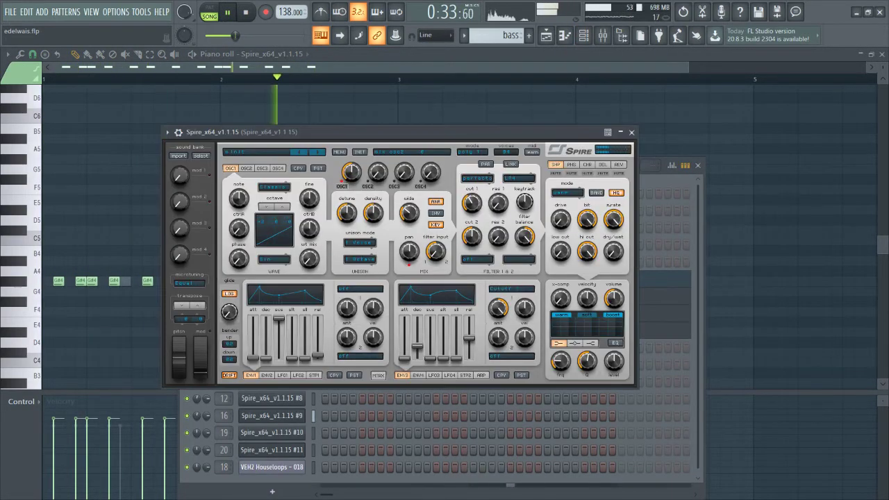
{"action": "left_click_drag", "start_coordinate": [333, 133], "coordinate": [526, 112]}
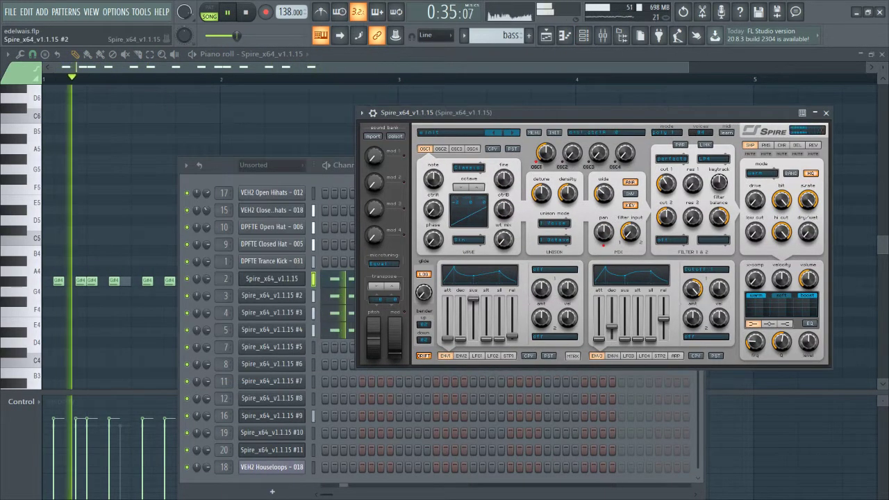
View the Spire #2 and Spire #3 synths layered in the bass pattern, and return to the piano roll
{"action": "left_click", "coordinate": [271, 296]}
{"action": "key", "text": "F6"}
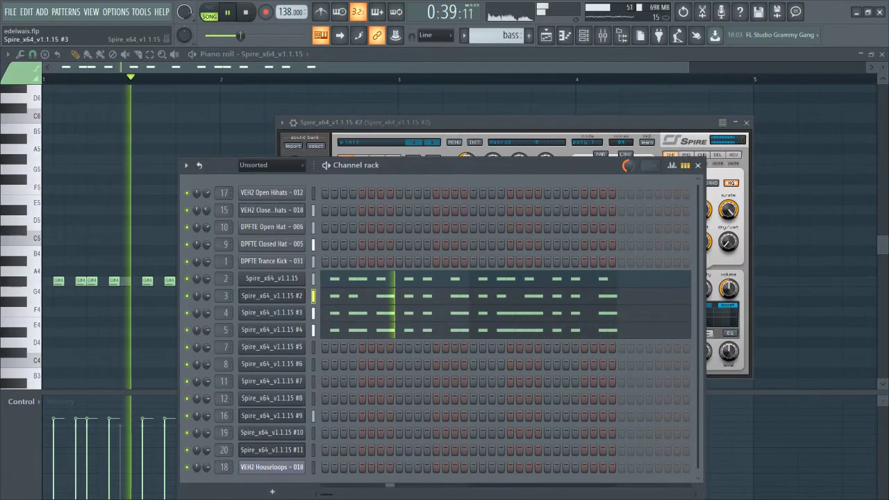
{"action": "left_click", "coordinate": [271, 313]}
{"action": "key", "text": "F7"}
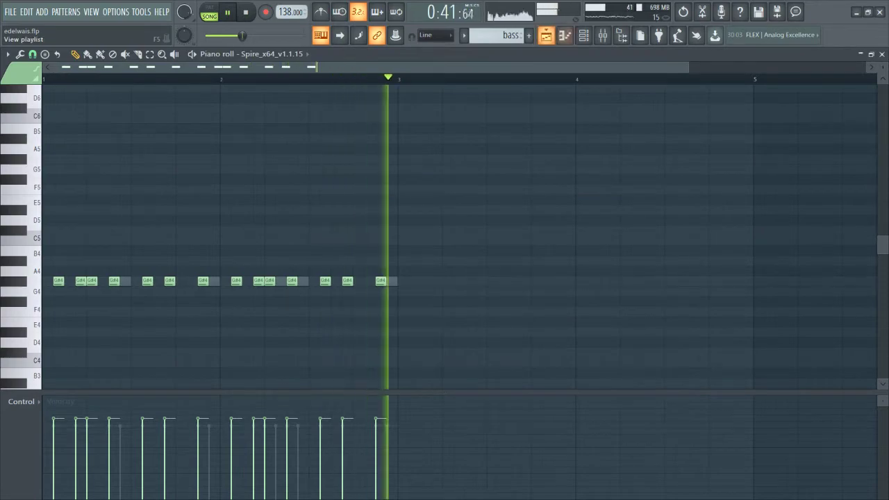
Return to the playlist, look over the arrangement and select the Pattern 11 clip on Track 4
{"action": "key", "text": "F5"}
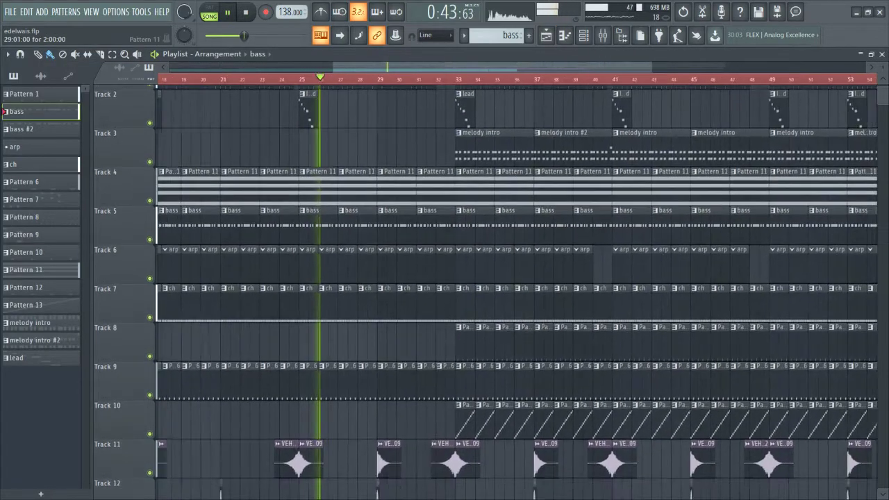
{"action": "left_click_drag", "start_coordinate": [466, 262], "coordinate": [191, 295]}
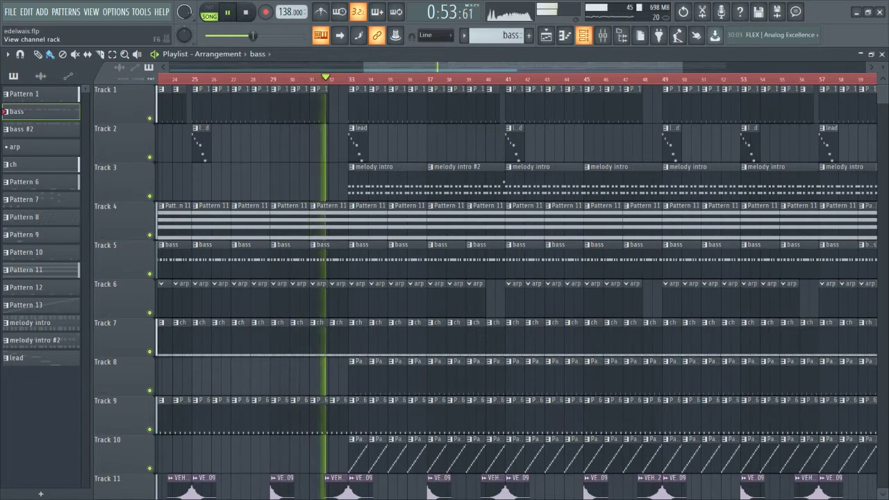
{"action": "key", "text": "F6"}
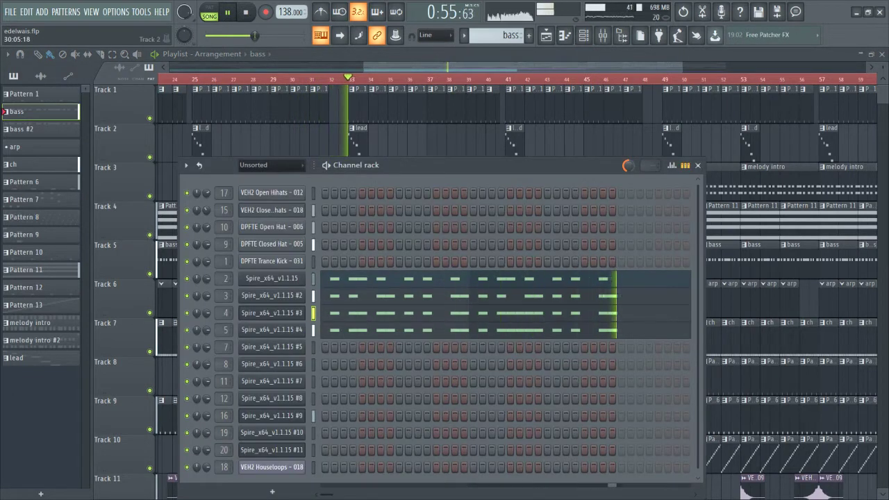
{"action": "key", "text": "F6"}
{"action": "left_click", "coordinate": [329, 221]}
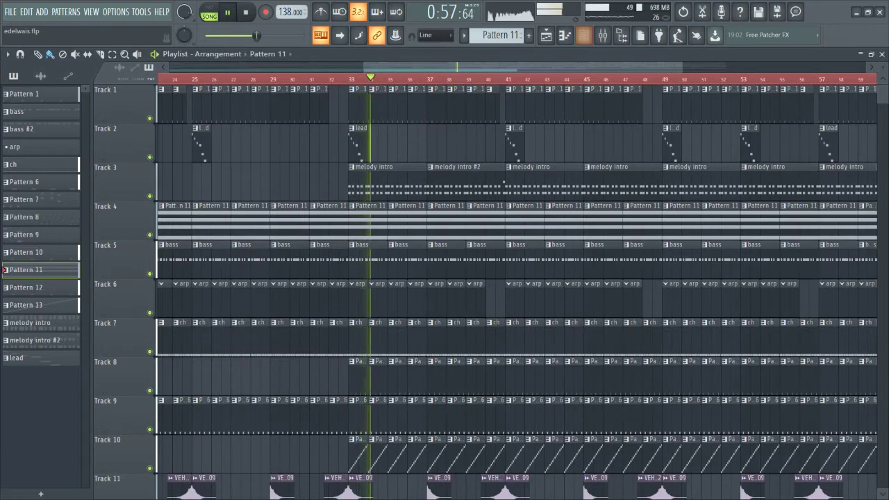
View the settings of the Spire #9 synth that plays Pattern 11, and return to the playlist
{"action": "left_click", "coordinate": [584, 35]}
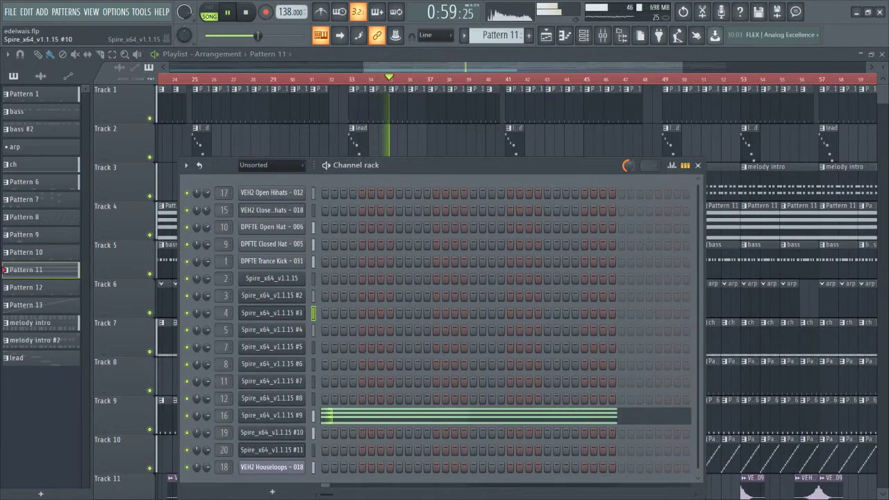
{"action": "left_click", "coordinate": [271, 416]}
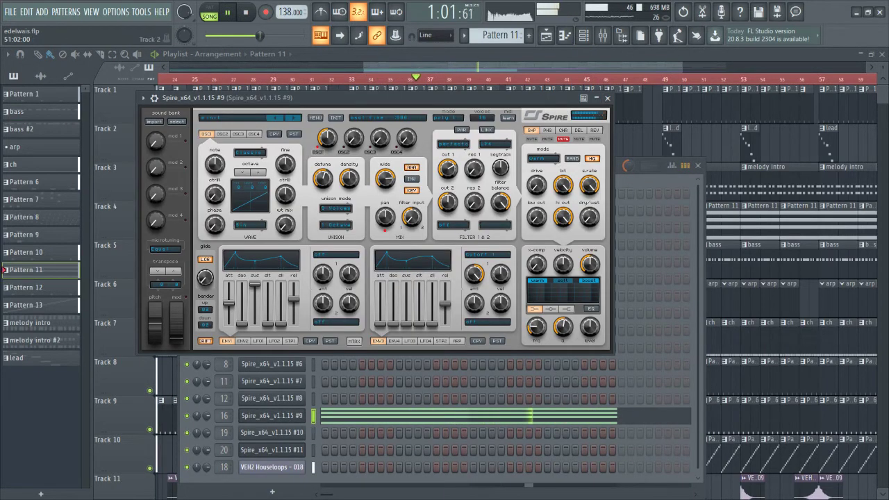
{"action": "right_click", "coordinate": [706, 144]}
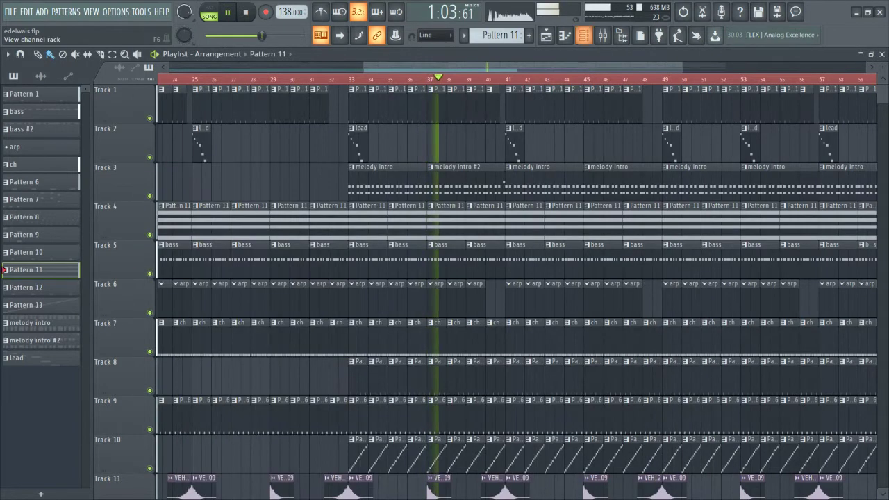
View the settings of the Spire #10 synth and return to the playlist
{"action": "left_click", "coordinate": [583, 35]}
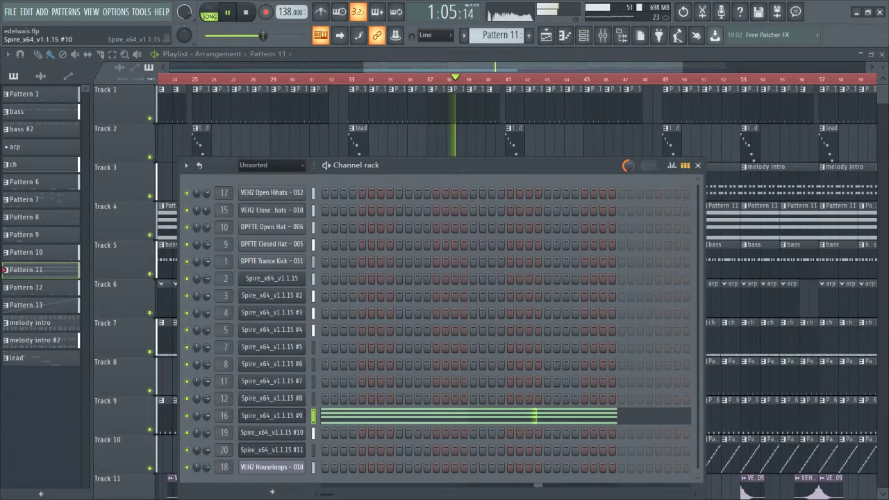
{"action": "left_click", "coordinate": [271, 433]}
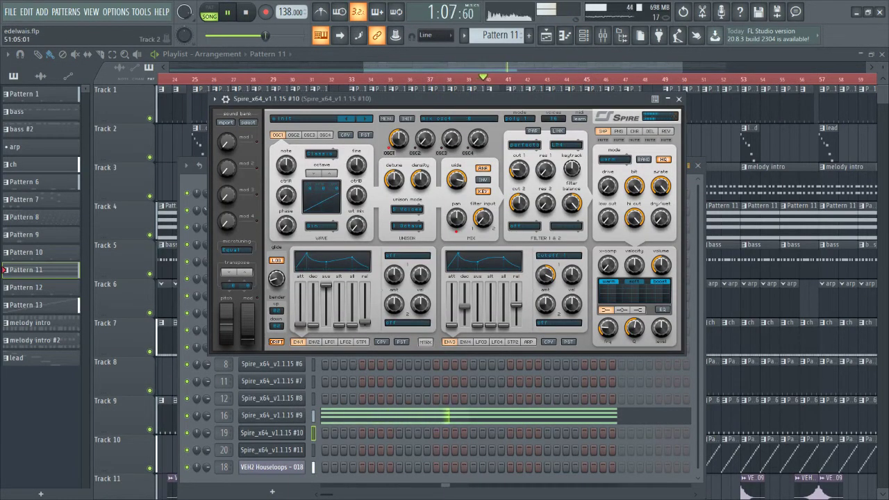
{"action": "right_click", "coordinate": [706, 145]}
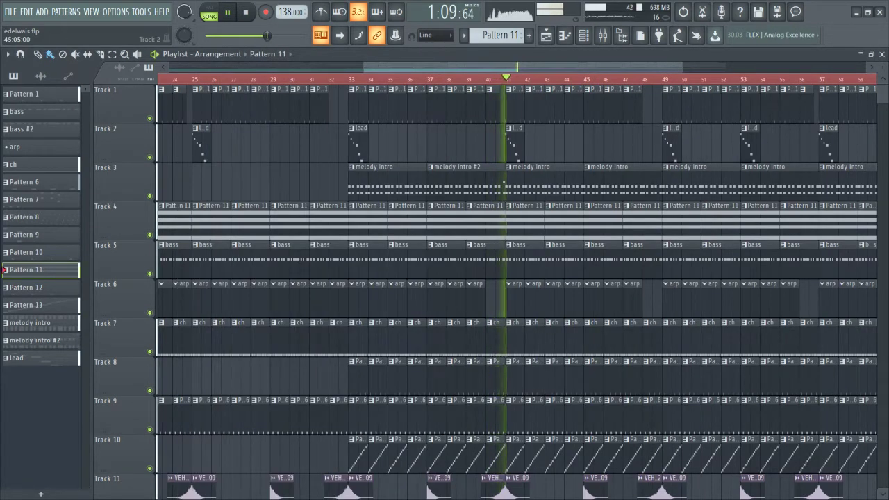
Examine the remaining arrangement across all playlist tracks up to its end while the song plays
{"action": "scroll", "coordinate": [590, 145], "scroll_direction": "right", "scroll_amount": 2}
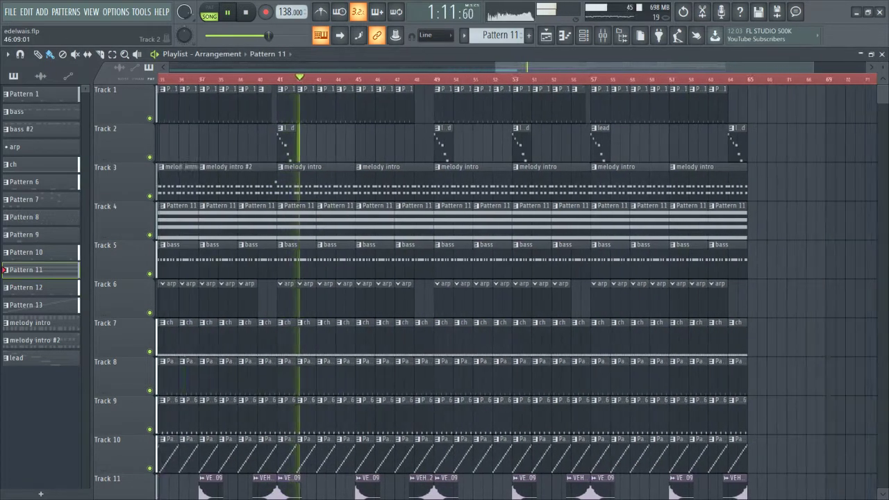
{"action": "left_click_drag", "start_coordinate": [498, 67], "coordinate": [384, 67]}
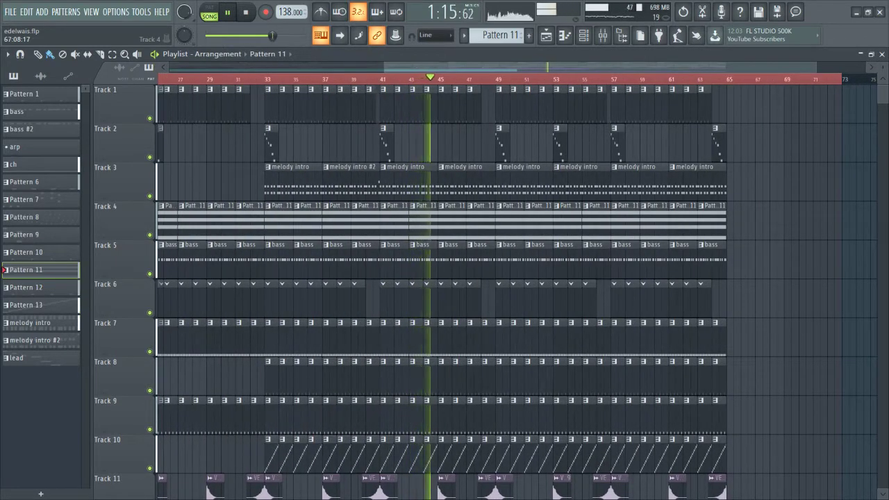
{"action": "scroll", "coordinate": [445, 278], "scroll_direction": "down", "scroll_amount": 1}
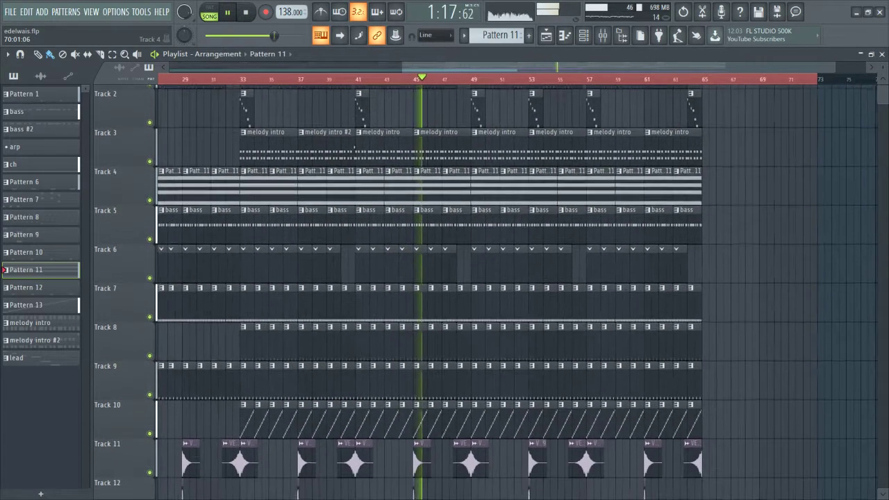
{"action": "scroll", "coordinate": [445, 278], "scroll_direction": "up", "scroll_amount": 1}
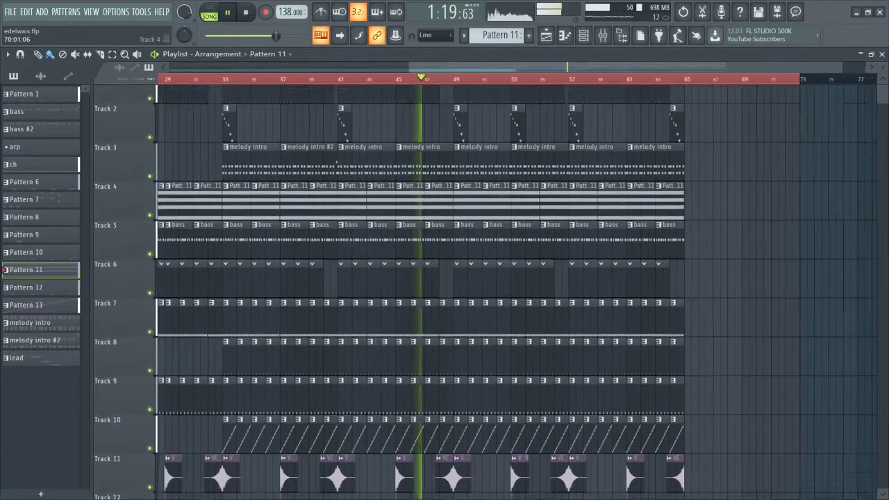
{"action": "scroll", "coordinate": [444, 278], "scroll_direction": "left", "scroll_amount": 2}
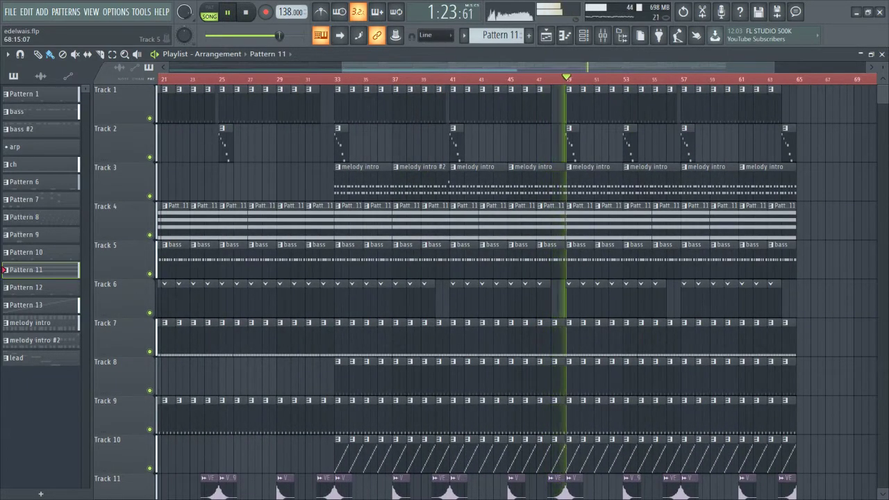
{"action": "scroll", "coordinate": [444, 278], "scroll_direction": "down", "scroll_amount": 1}
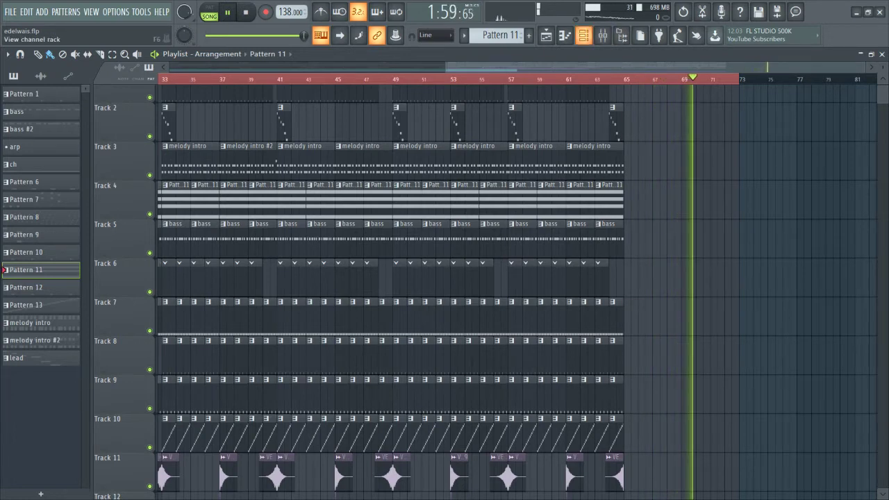
Stop the song, select Pattern 1 and play it alone in pattern mode with the channel rack open
{"action": "key", "text": "space"}
{"action": "key", "text": "F6"}
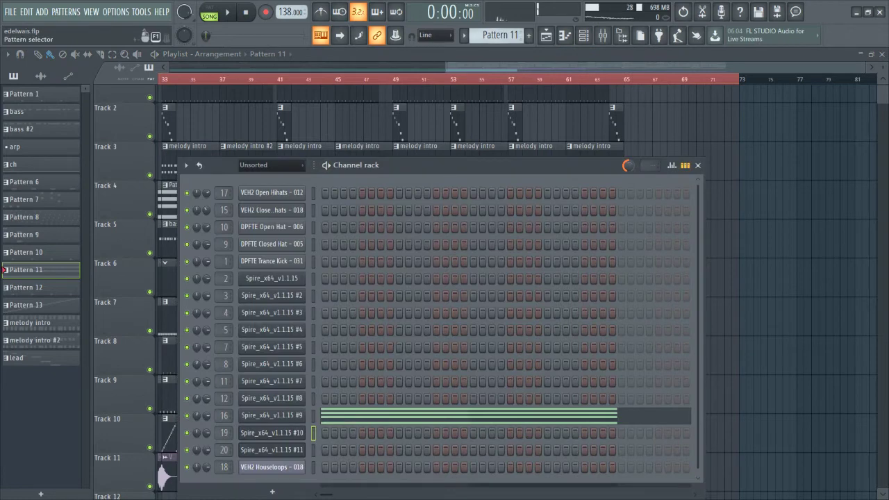
{"action": "scroll", "coordinate": [502, 36], "scroll_direction": "up", "scroll_amount": 10}
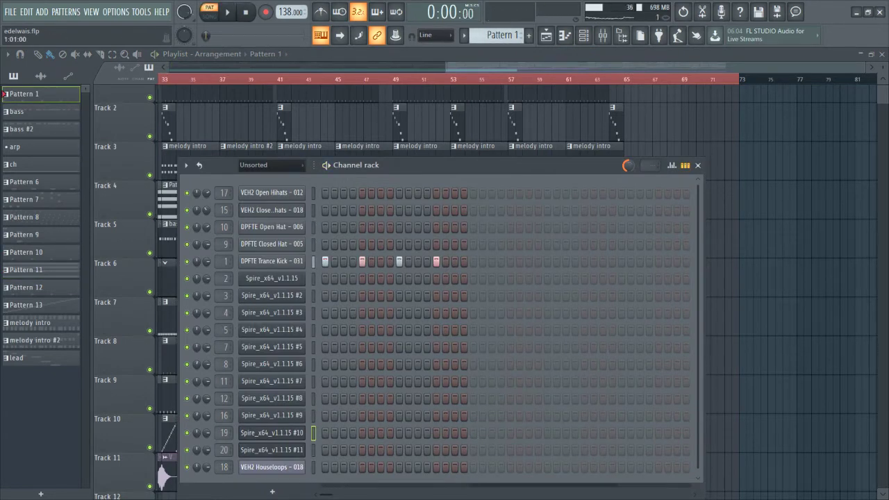
{"action": "left_click", "coordinate": [394, 79]}
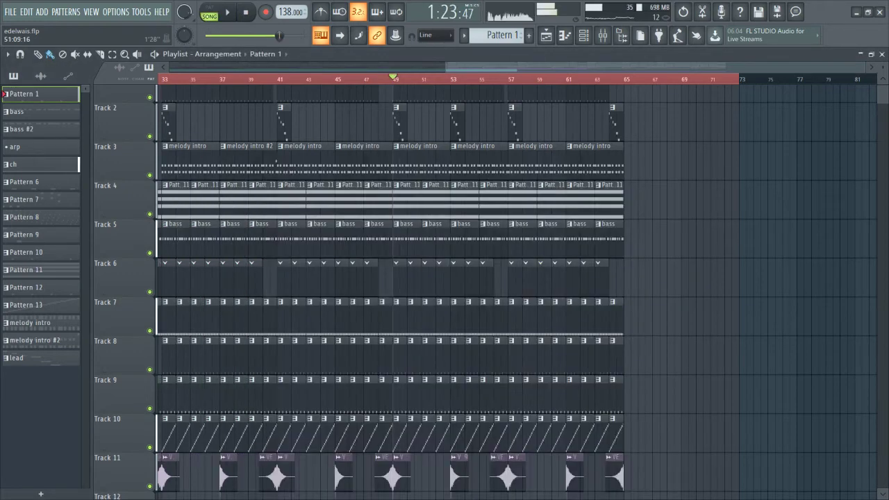
{"action": "left_click", "coordinate": [584, 35]}
{"action": "key", "text": "space"}
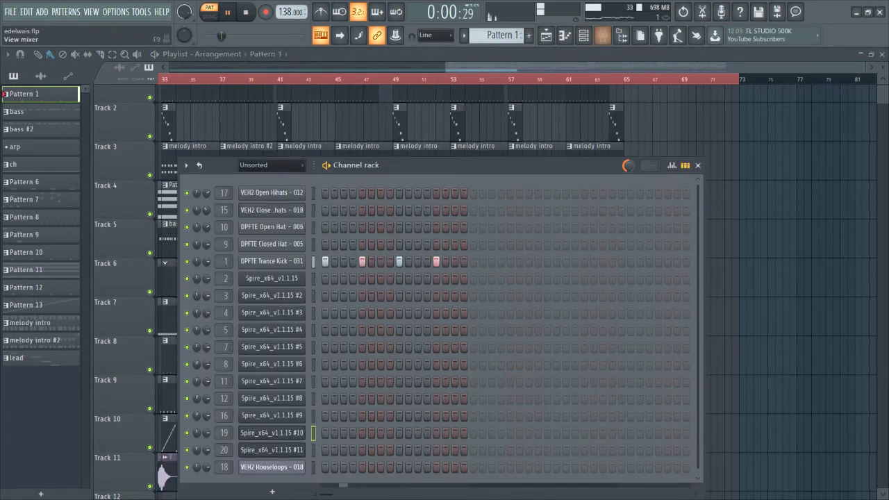
Open the trance kick's mixer track and view its FabFilter Pro-Q 3 settings
{"action": "left_click", "coordinate": [603, 35]}
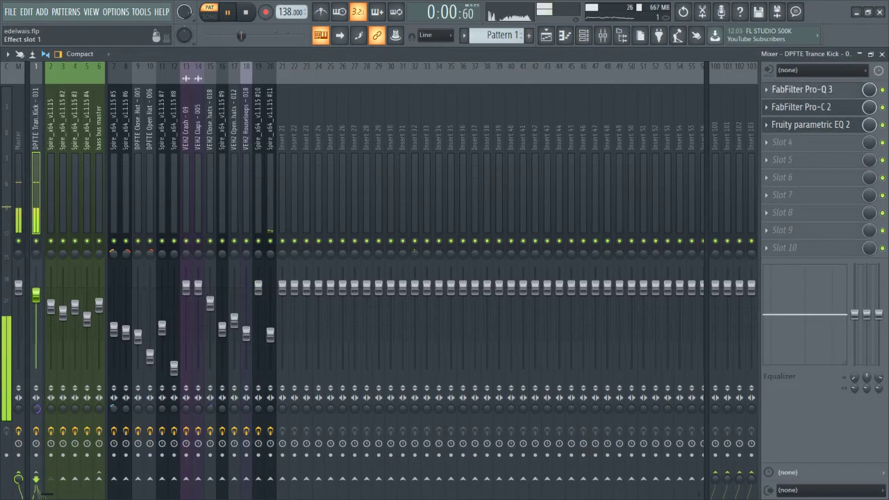
{"action": "left_click", "coordinate": [802, 89]}
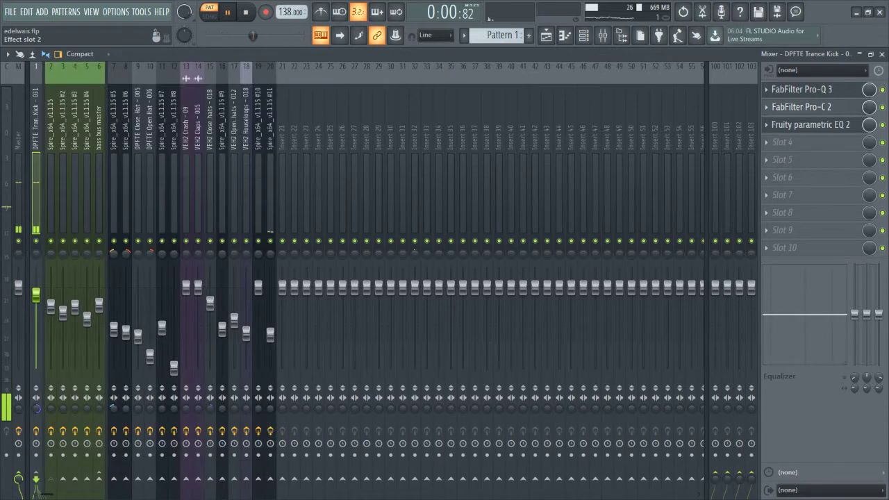
View the kick's FabFilter Pro-C 2 settings and the first Spire synth of the bass pattern
{"action": "left_click", "coordinate": [802, 107]}
{"action": "key", "text": "F6"}
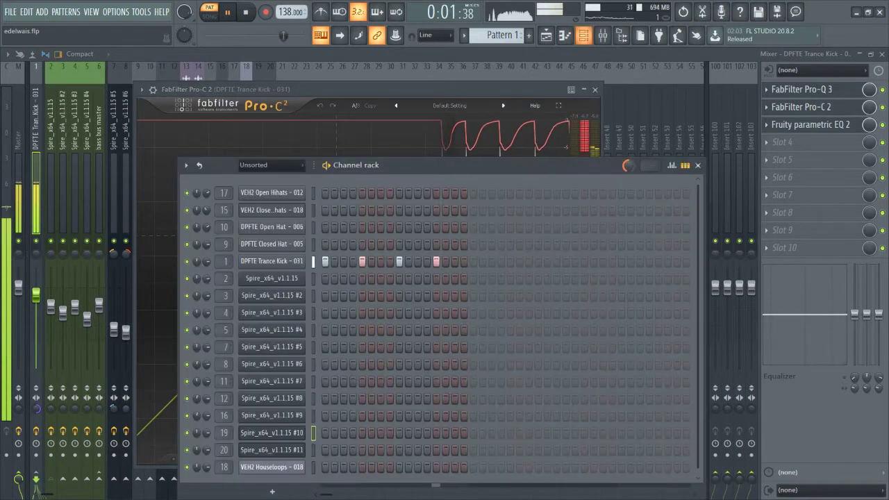
{"action": "scroll", "coordinate": [497, 35], "scroll_direction": "down", "scroll_amount": 1}
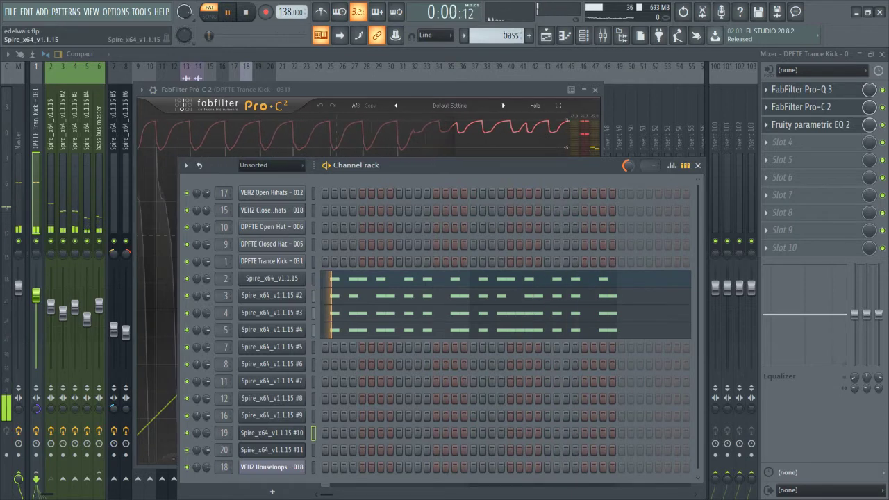
{"action": "left_click", "coordinate": [272, 277]}
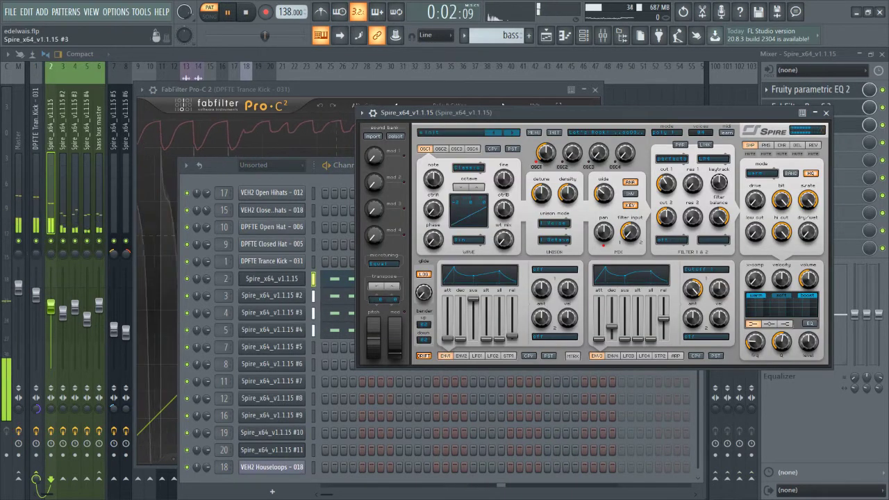
View the bass bus master's second Fruity parametric EQ 2 and the first bass Spire track's FabFilter Pro-C 2 in the mixer
{"action": "key", "text": "F9"}
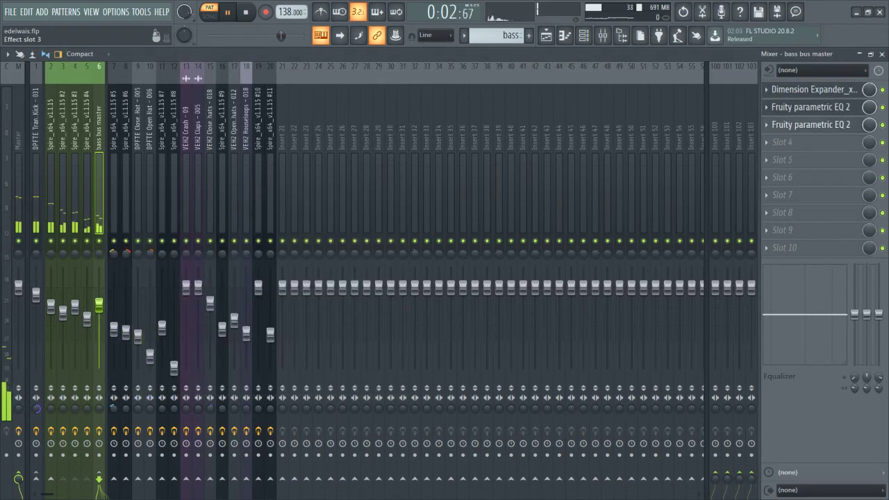
{"action": "left_click", "coordinate": [811, 125]}
{"action": "scroll", "coordinate": [75, 194], "scroll_direction": "up", "scroll_amount": 4}
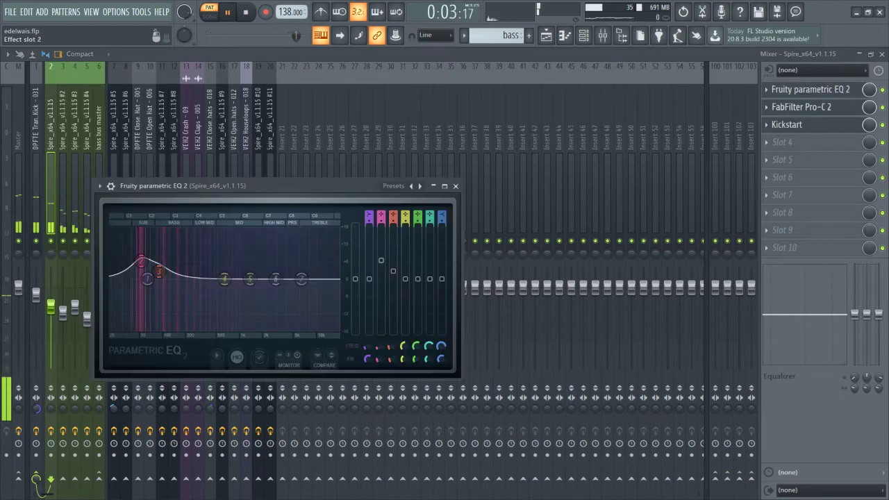
{"action": "left_click", "coordinate": [801, 107]}
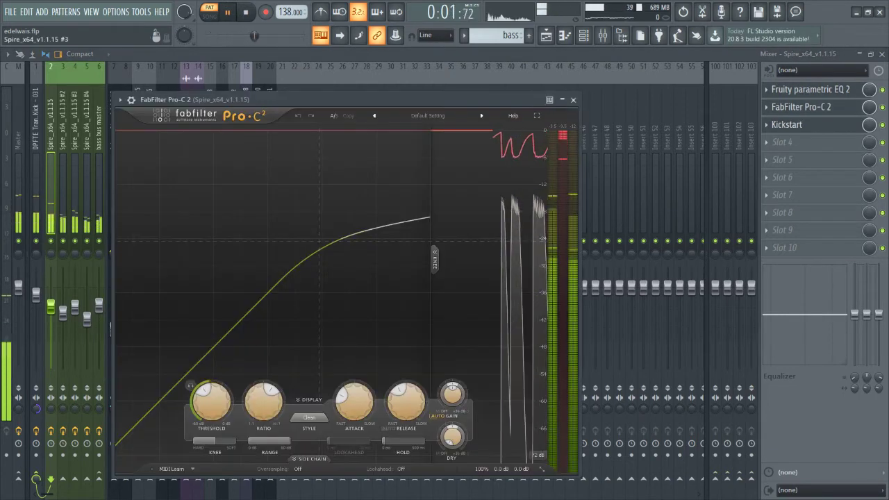
View the Fruity parametric EQ 2 settings on the Spire #2 bass mixer track
{"action": "left_click", "coordinate": [51, 194]}
{"action": "left_click", "coordinate": [63, 195]}
{"action": "left_click", "coordinate": [810, 90]}
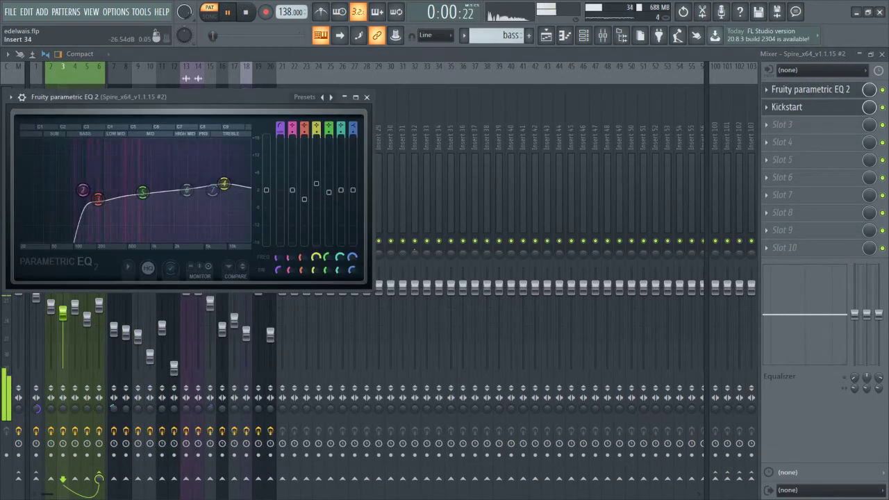
{"action": "left_click", "coordinate": [438, 194]}
Examine the ch pattern in the piano roll while it plays and check its closed hat track in the mixer
{"action": "left_click", "coordinate": [114, 195]}
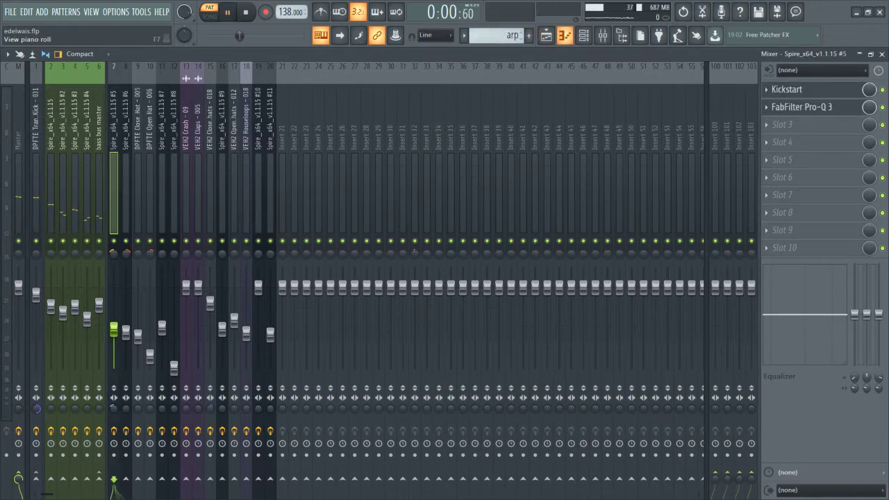
{"action": "key", "text": "F7"}
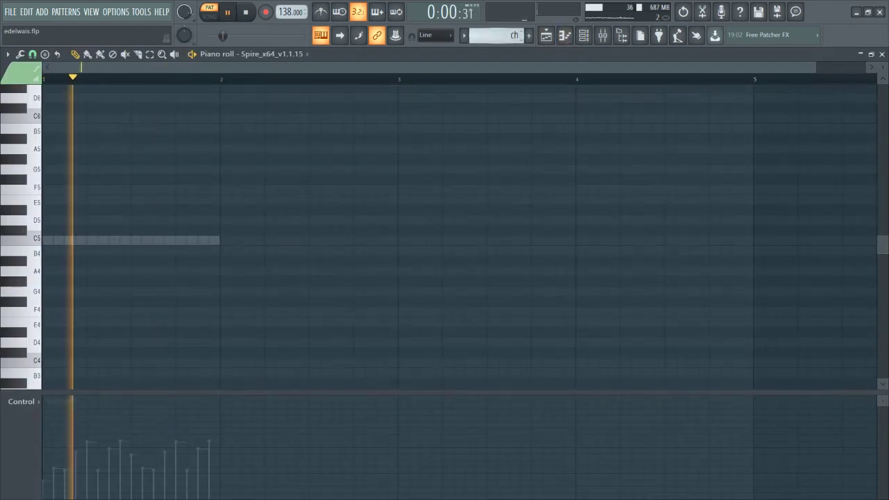
{"action": "key", "text": "F9"}
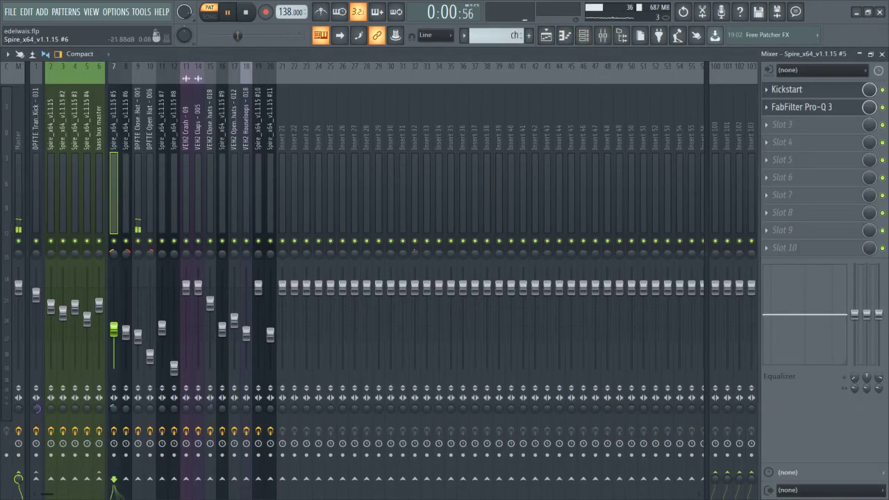
{"action": "left_click", "coordinate": [137, 204]}
{"action": "key", "text": "F7"}
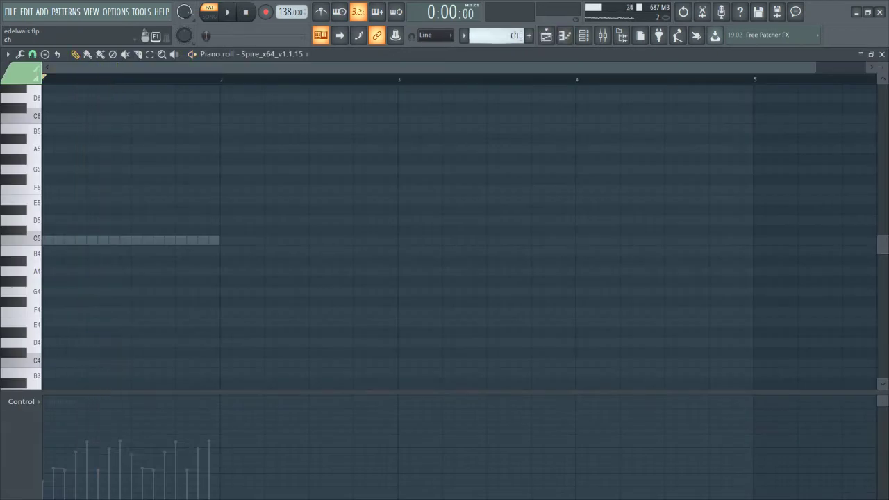
{"action": "key", "text": "space"}
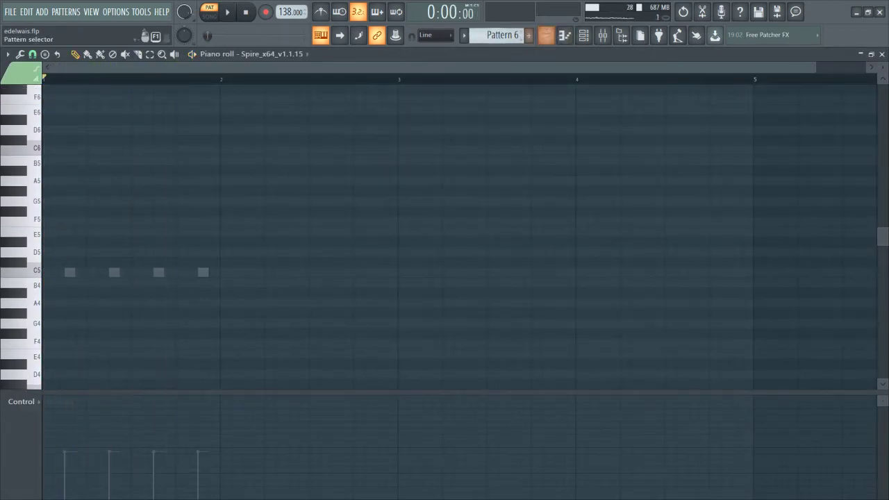
Step through the patterns from Pattern 6 to Pattern 10 in the piano roll, auditioning them along the way
{"action": "scroll", "coordinate": [502, 35], "scroll_direction": "down", "scroll_amount": 1}
{"action": "key", "text": "space"}
{"action": "key", "text": "space"}
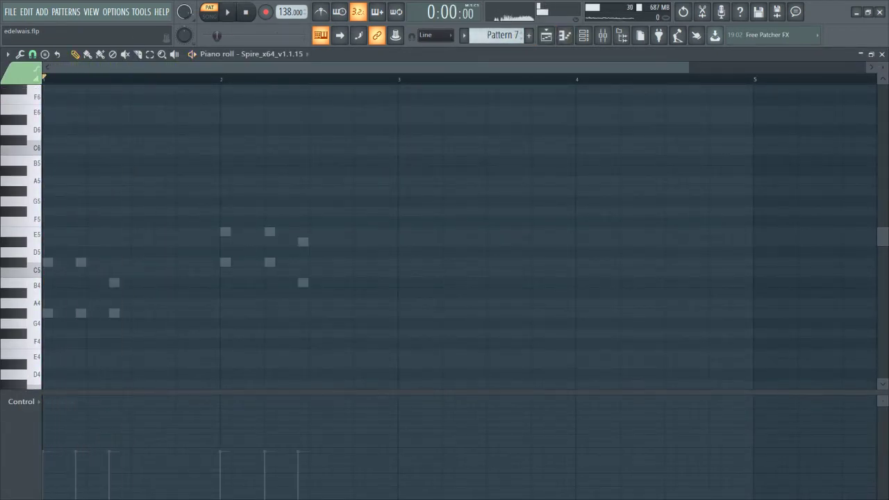
{"action": "key", "text": "KP_Subtract"}
{"action": "key", "text": "KP_Add"}
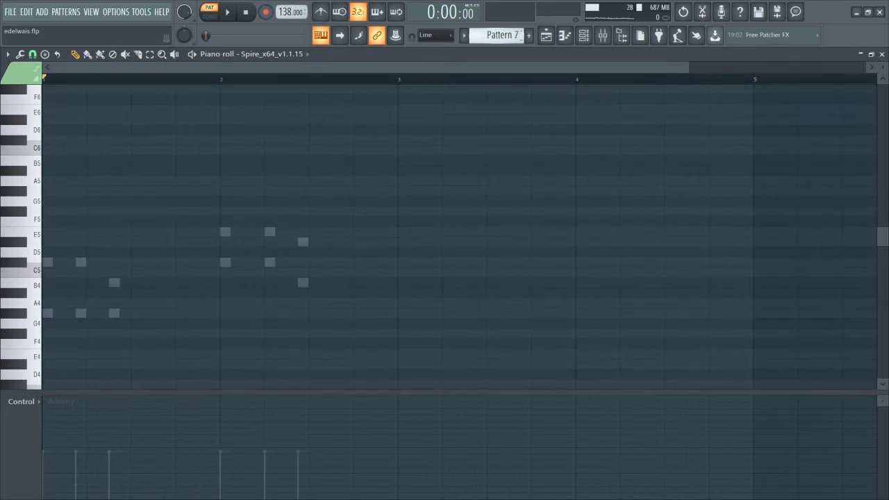
{"action": "key", "text": "KP_Add"}
{"action": "key", "text": "space"}
{"action": "key", "text": "KP_Add"}
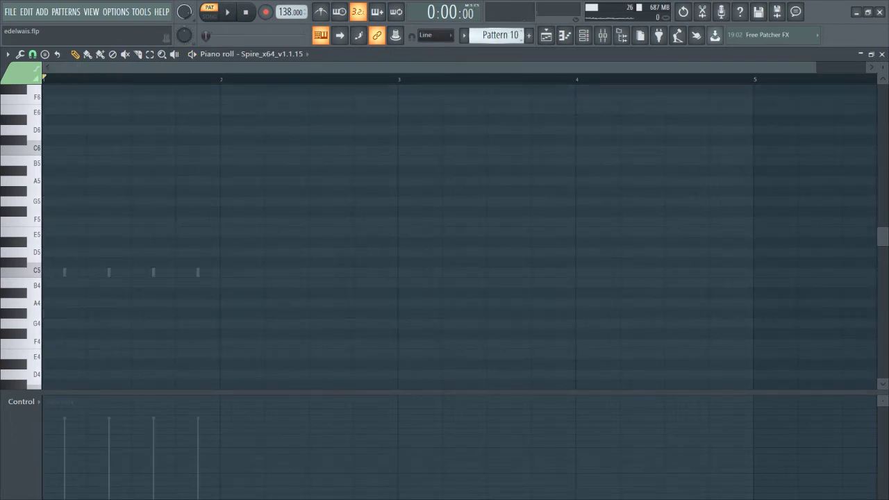
Play Pattern 11 and view the settings of its Spire #9 synth
{"action": "key", "text": "KP_Add"}
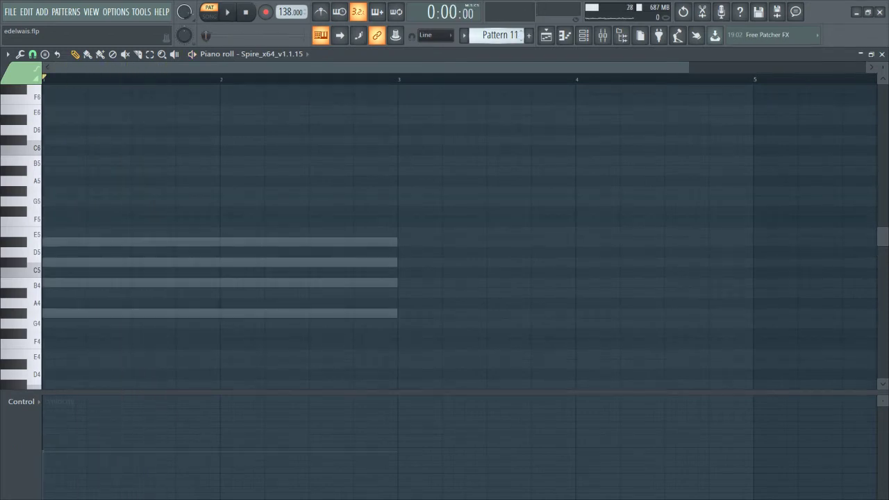
{"action": "key", "text": "space"}
{"action": "key", "text": "F6"}
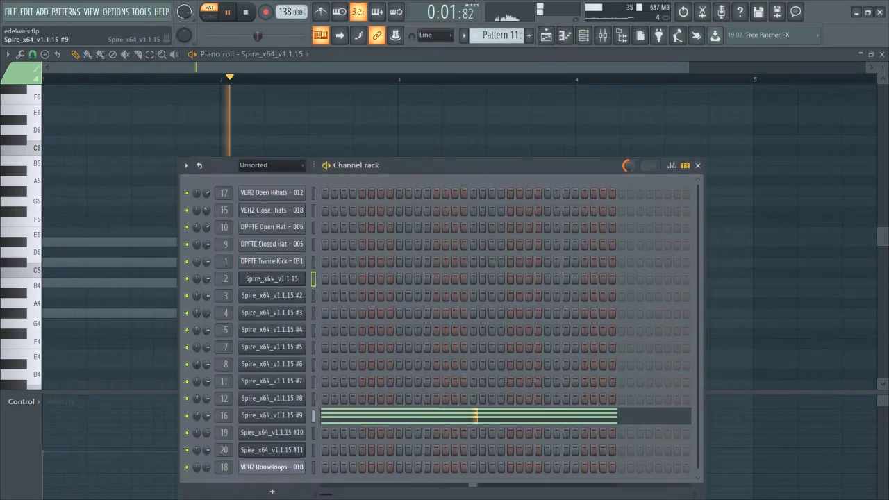
{"action": "left_click", "coordinate": [272, 415]}
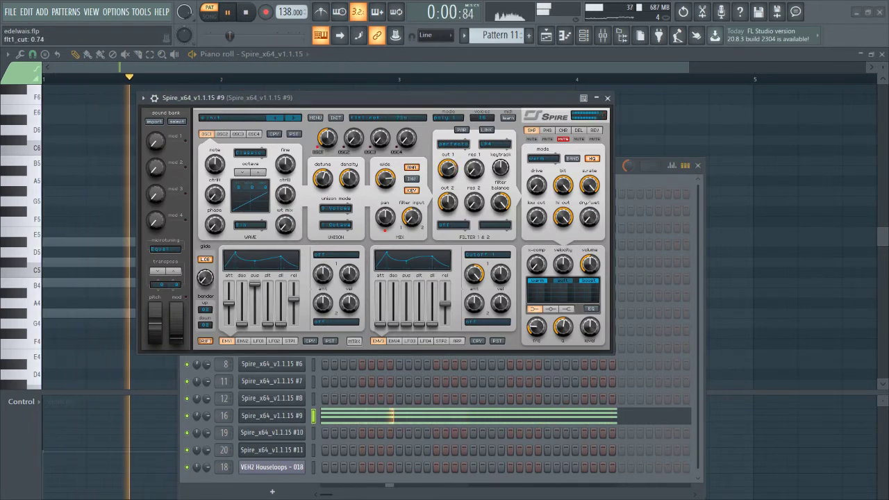
{"action": "left_click", "coordinate": [770, 141]}
{"action": "key", "text": "space"}
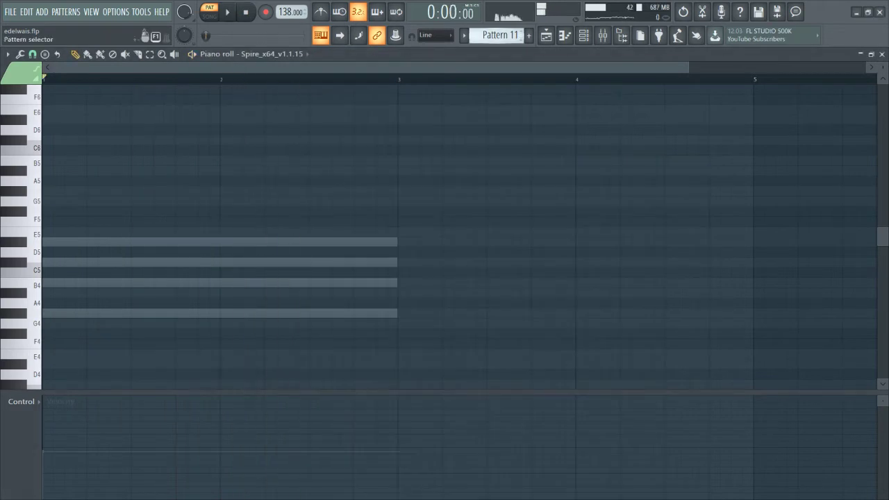
Audition Patterns 12 and 13 in the piano roll
{"action": "scroll", "coordinate": [498, 35], "scroll_direction": "down", "scroll_amount": 1}
{"action": "key", "text": "space"}
{"action": "key", "text": "KP_Add"}
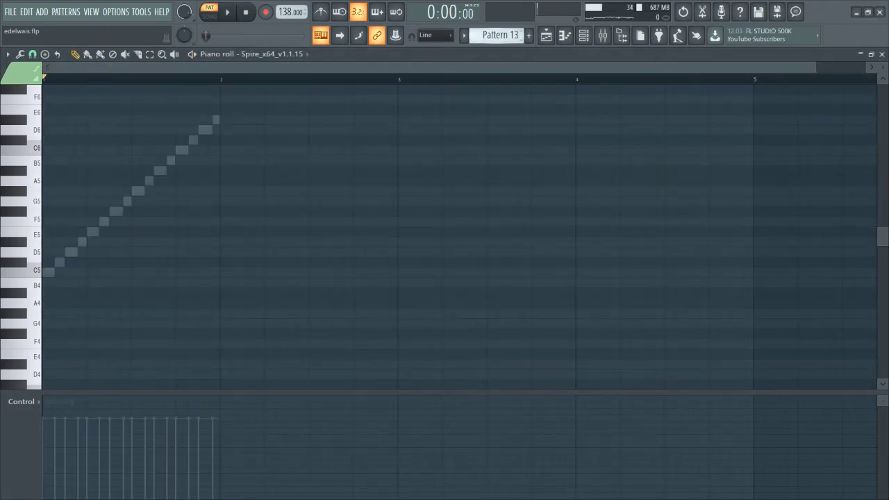
{"action": "key", "text": "space"}
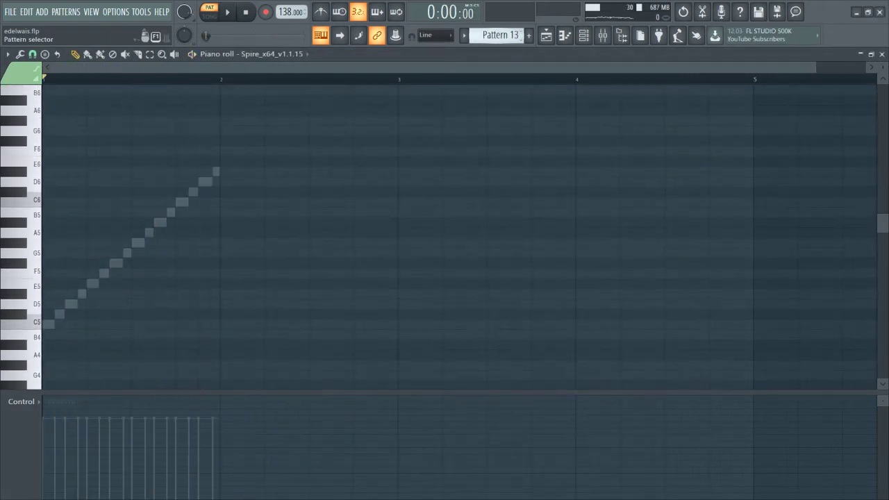
Play the melody intro pattern, view its Spire #10 synth settings and return to the piano roll
{"action": "key", "text": "KP_Add"}
{"action": "key", "text": "space"}
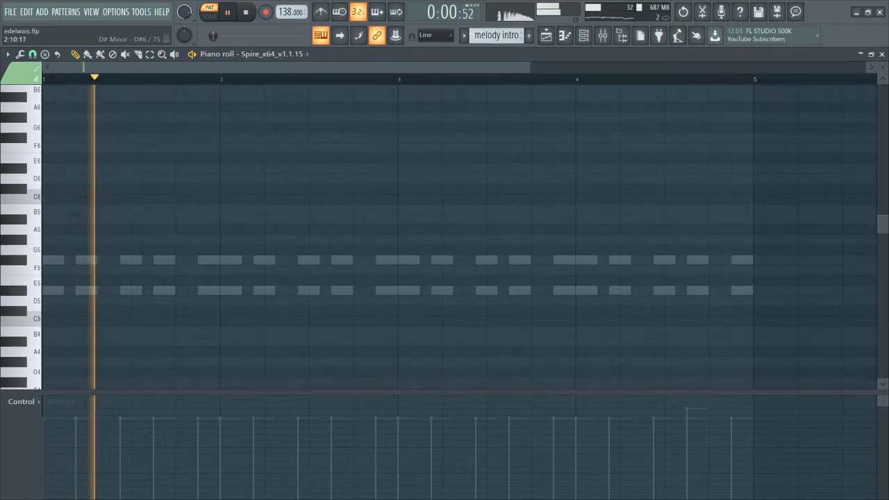
{"action": "key", "text": "F6"}
{"action": "key", "text": "space"}
{"action": "key", "text": "space"}
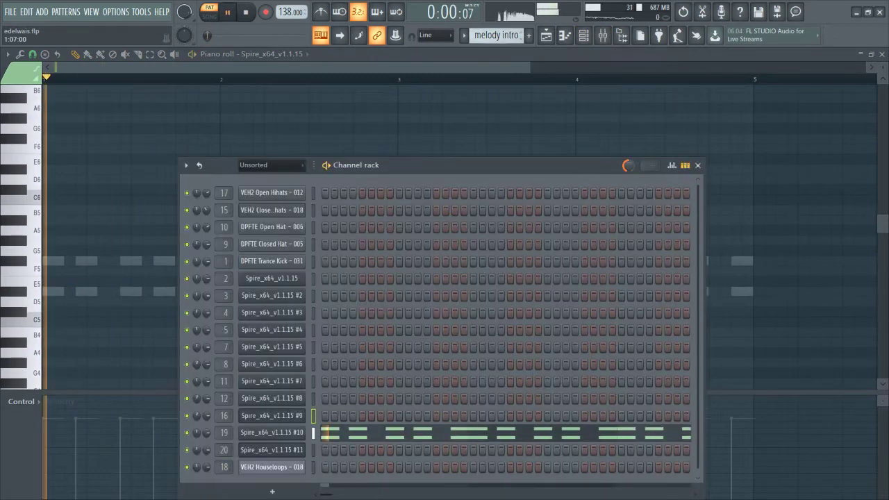
{"action": "left_click", "coordinate": [272, 433]}
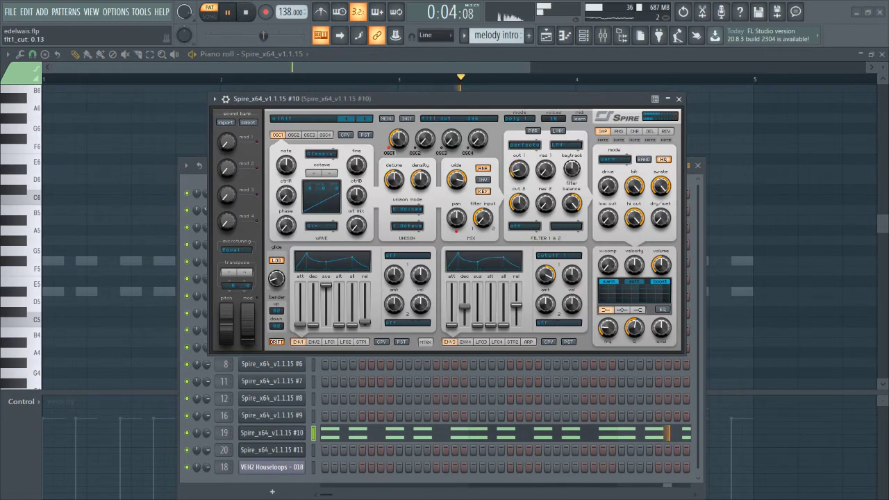
{"action": "key", "text": "F7"}
{"action": "key", "text": "space"}
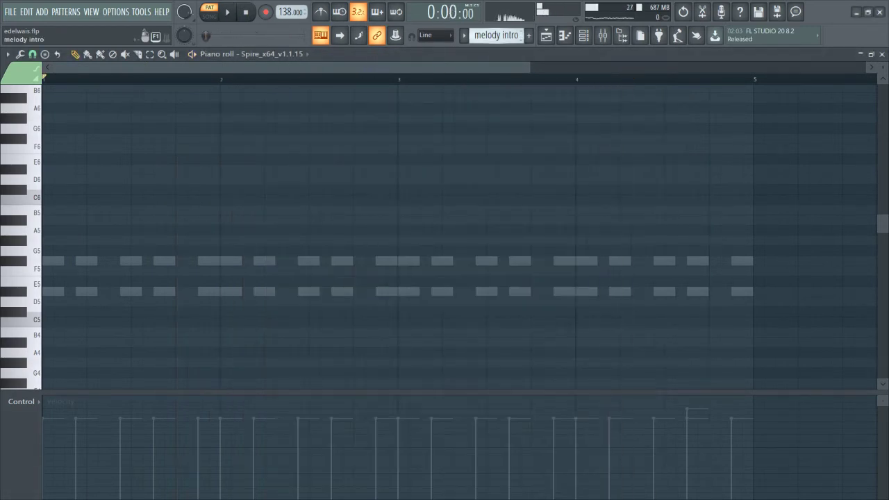
Audition the melody intro #2 pattern in the piano roll
{"action": "key", "text": "KP_Add"}
{"action": "key", "text": "space"}
{"action": "key", "text": "space"}
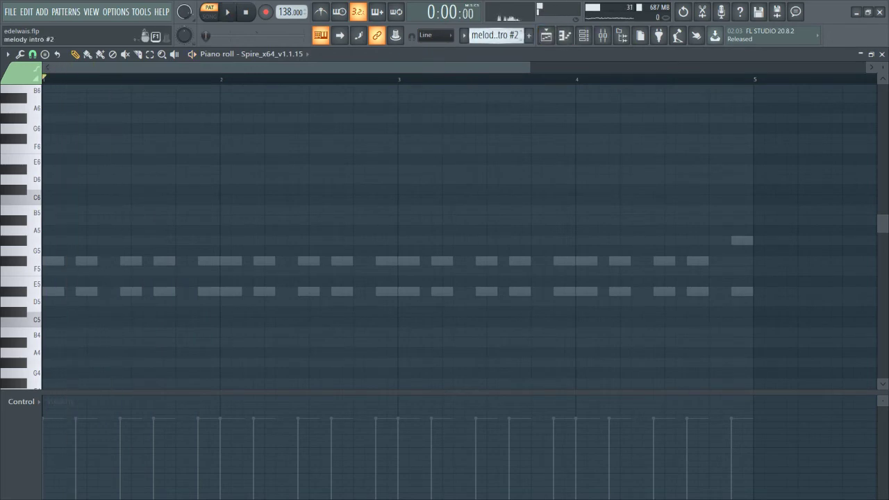
Audition the lead pattern and view its Spire #11 synth, opened from the channel rack
{"action": "key", "text": "KP_Add"}
{"action": "key", "text": "space"}
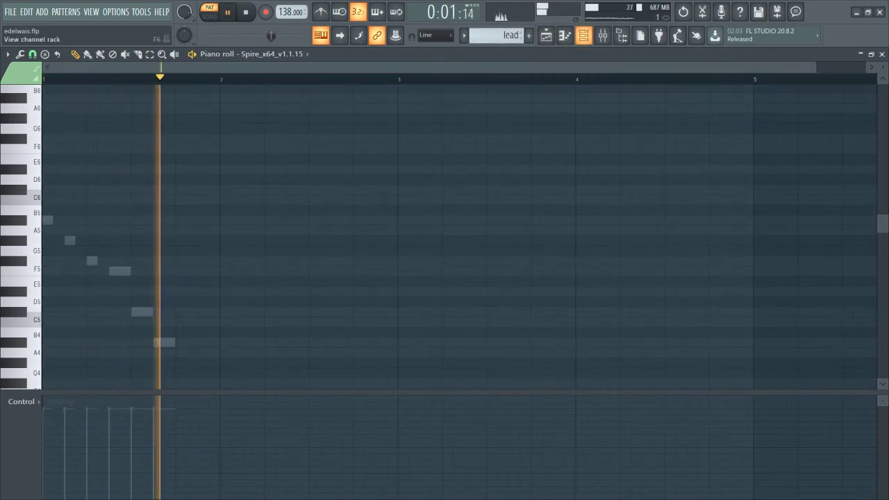
{"action": "key", "text": "space"}
{"action": "key", "text": "F6"}
{"action": "left_click", "coordinate": [271, 449]}
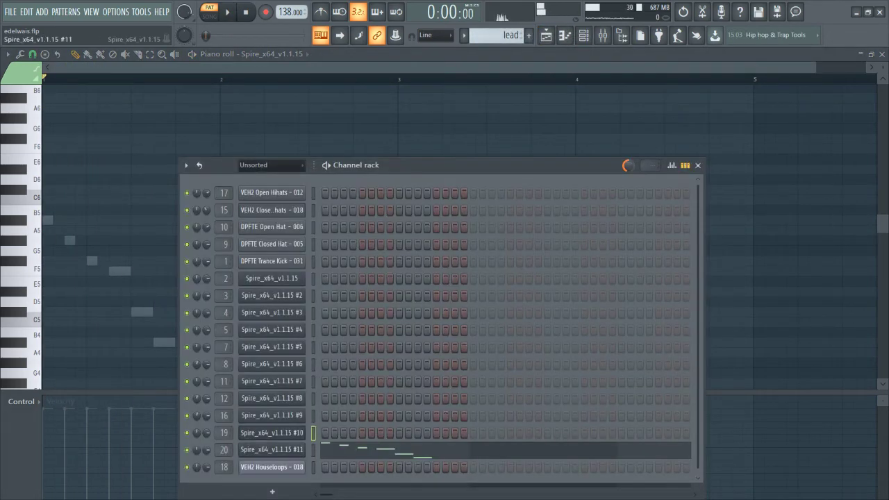
{"action": "left_click_drag", "start_coordinate": [458, 83], "coordinate": [423, 87]}
{"action": "key", "text": "z"}
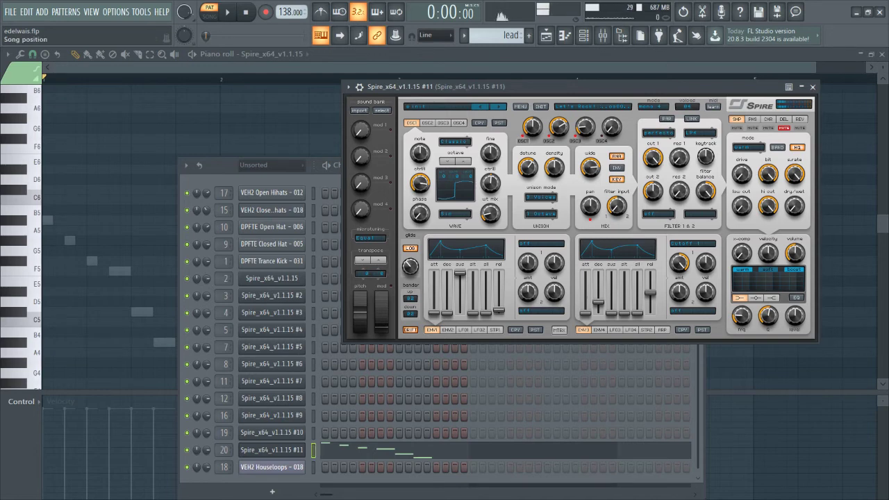
Play the lead pattern with its Spire #11 synth open, stop it and return to the piano roll
{"action": "left_click", "coordinate": [227, 12]}
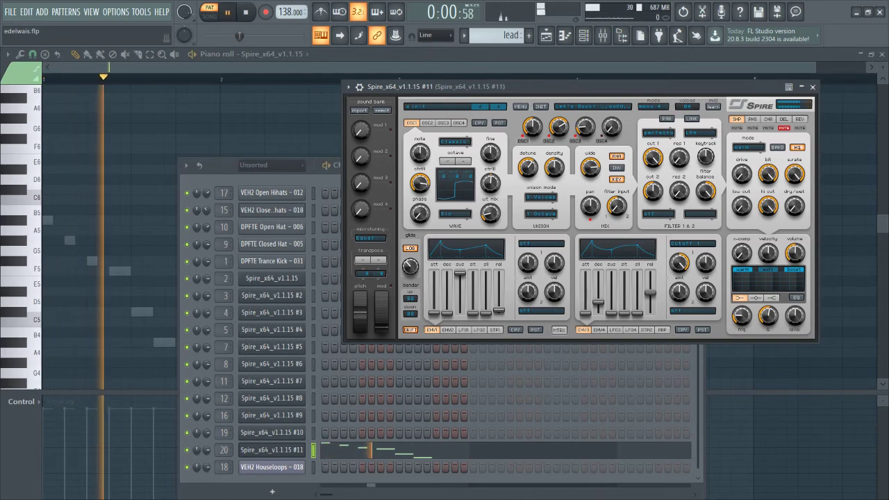
{"action": "left_click", "coordinate": [234, 119]}
{"action": "key", "text": "space"}
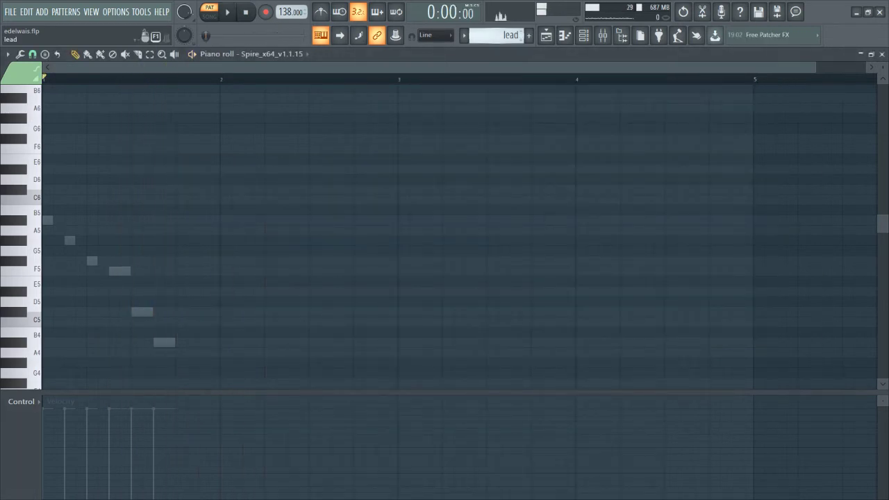
{"action": "scroll", "coordinate": [497, 35], "scroll_direction": "down", "scroll_amount": 1}
{"action": "scroll", "coordinate": [497, 36], "scroll_direction": "up", "scroll_amount": 1}
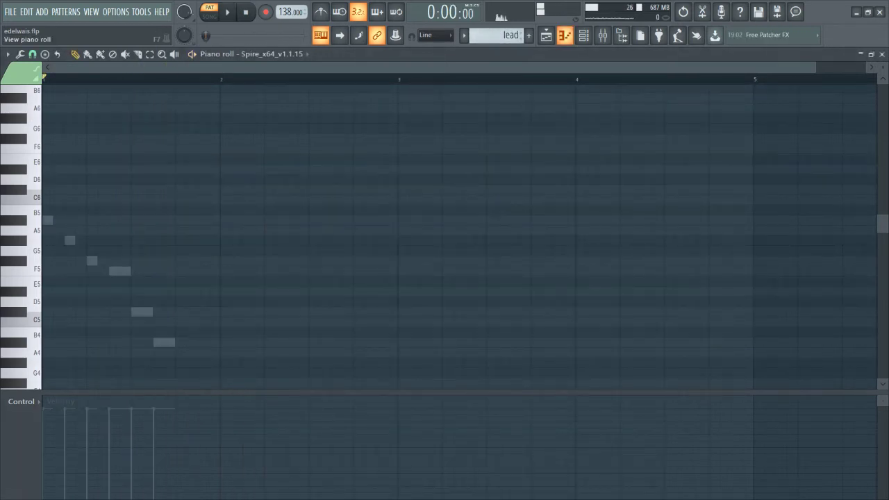
Reopen the lead's Spire #11 synth and view the effects on its mixer track
{"action": "left_click", "coordinate": [584, 35]}
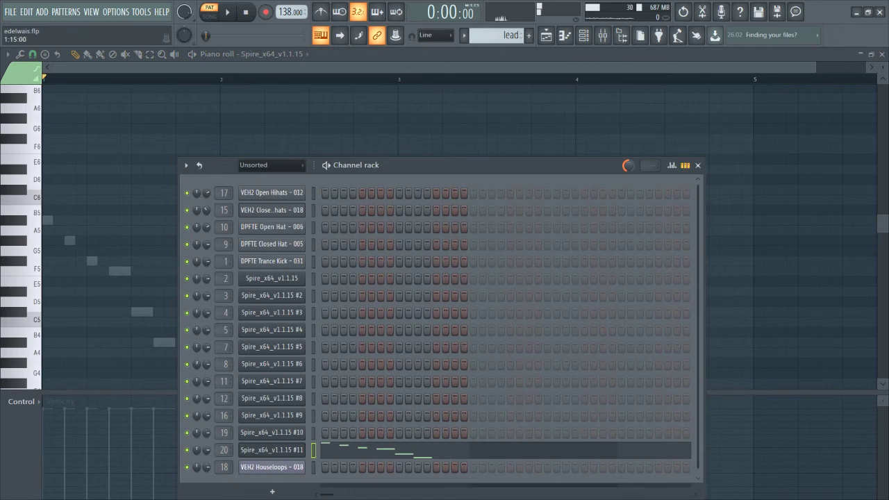
{"action": "left_click", "coordinate": [272, 449]}
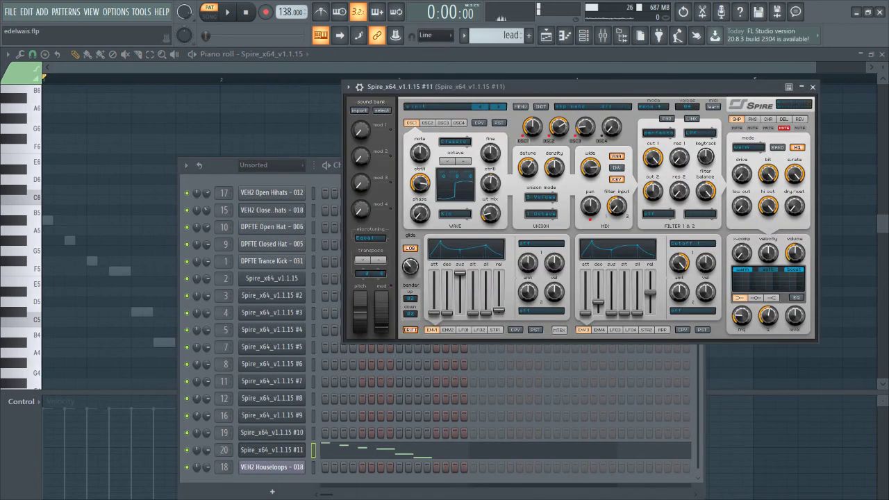
{"action": "left_click", "coordinate": [603, 35]}
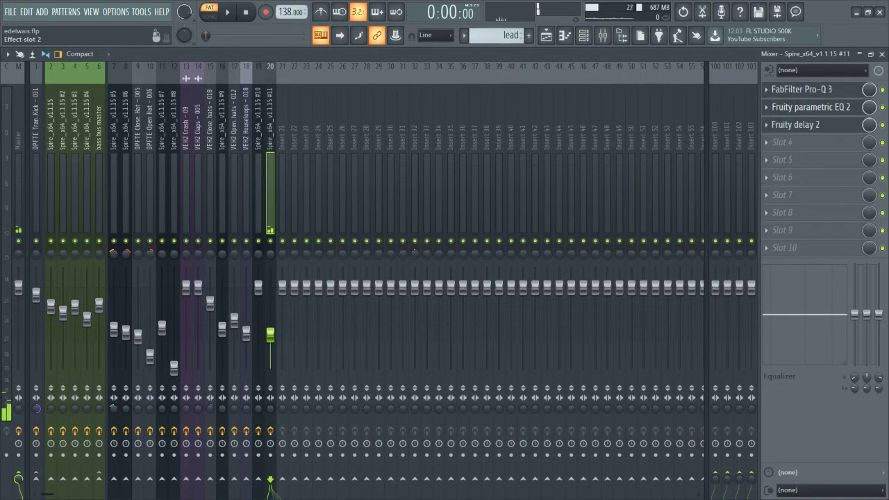
Inspect the Fruity delay 2, Fruity parametric EQ 2 and FabFilter Pro-Q 3 settings on the lead's mixer track, briefly auditioning the pattern
{"action": "left_click", "coordinate": [799, 125]}
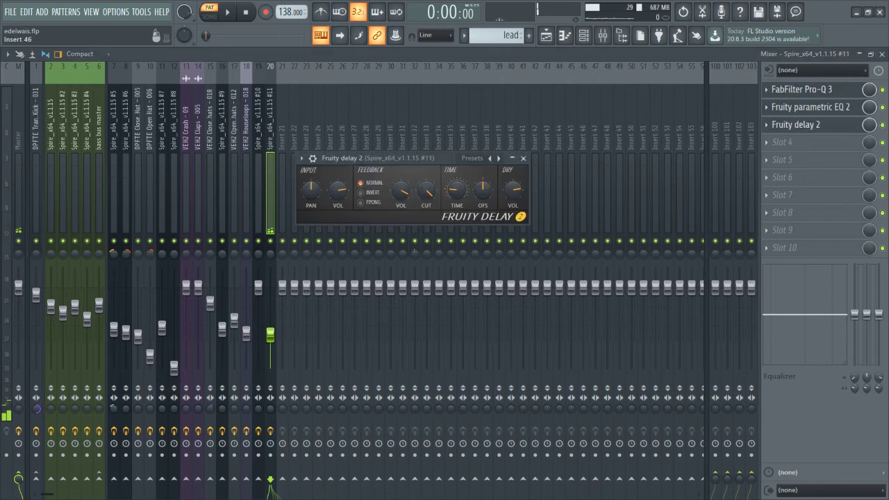
{"action": "left_click", "coordinate": [809, 107]}
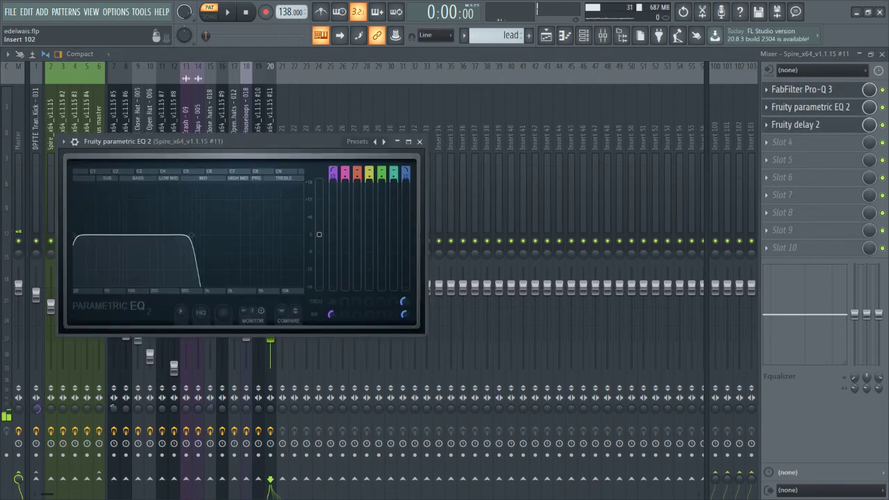
{"action": "left_click", "coordinate": [800, 89]}
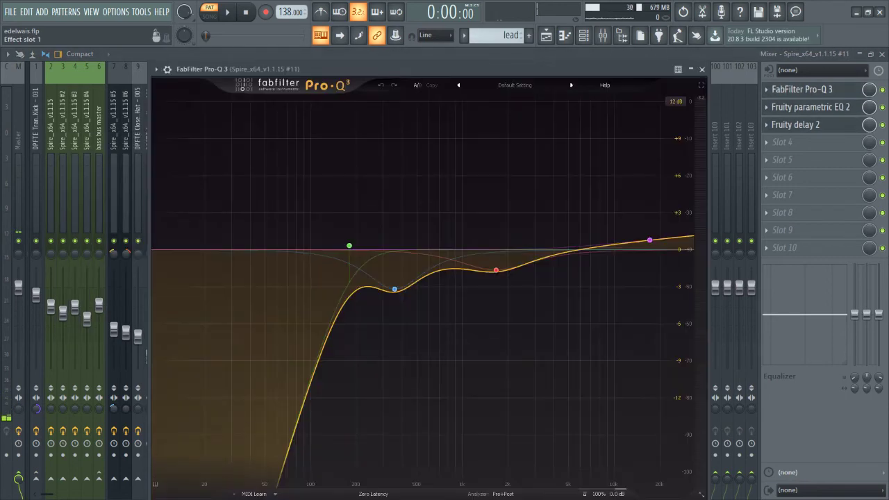
{"action": "key", "text": "space"}
{"action": "key", "text": "space"}
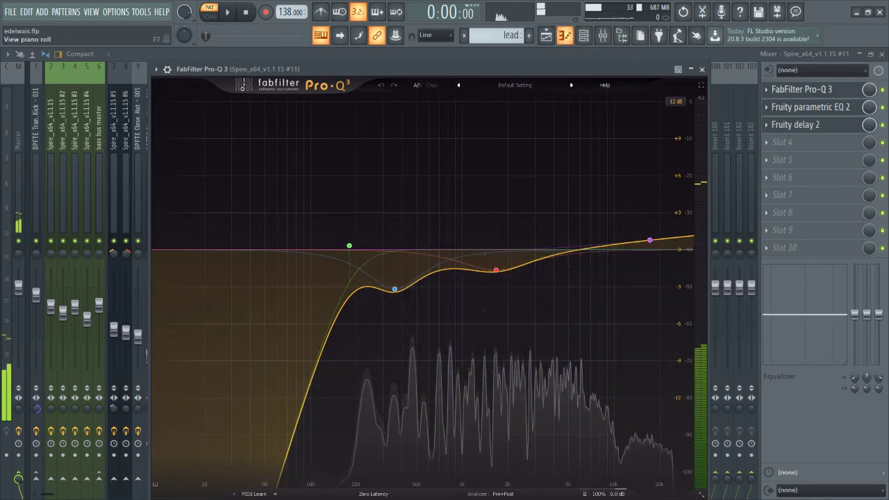
Return to the playlist and review the automation clips on tracks 14 to 19 within the full arrangement
{"action": "key", "text": "F5"}
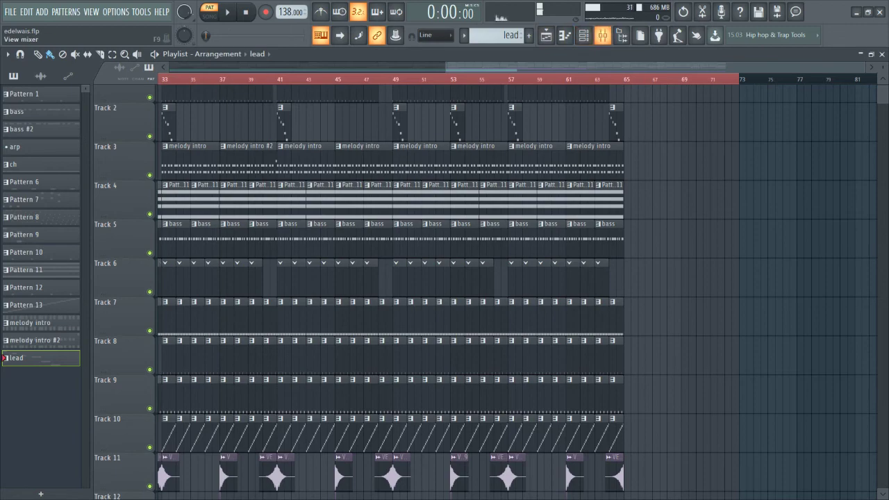
{"action": "left_click_drag", "start_coordinate": [663, 278], "coordinate": [716, 146]}
{"action": "scroll", "coordinate": [518, 278], "scroll_direction": "down", "scroll_amount": 10}
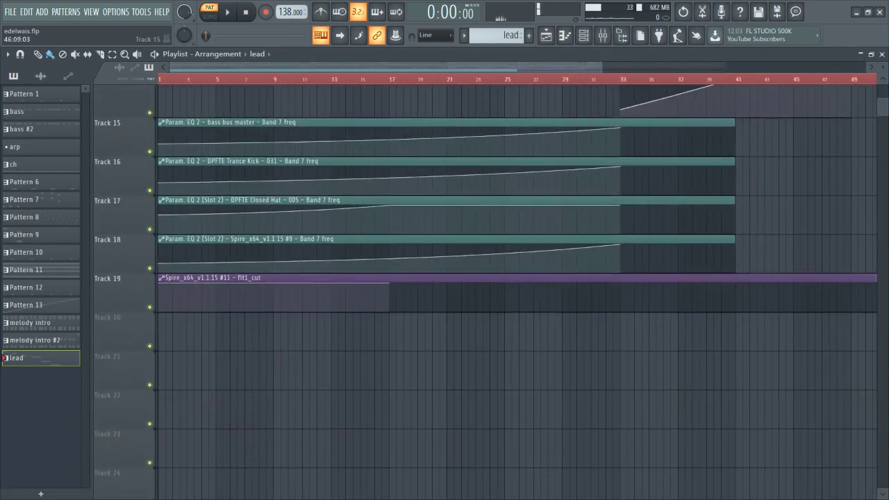
{"action": "scroll", "coordinate": [632, 287], "scroll_direction": "up", "scroll_amount": 1}
{"action": "right_click", "coordinate": [632, 287], "text": "ctrl"}
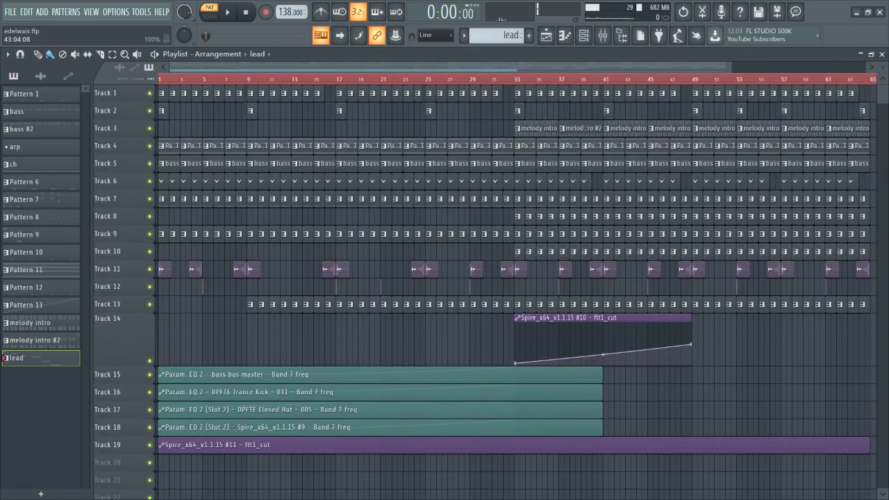
{"action": "key", "text": "alt+F2"}
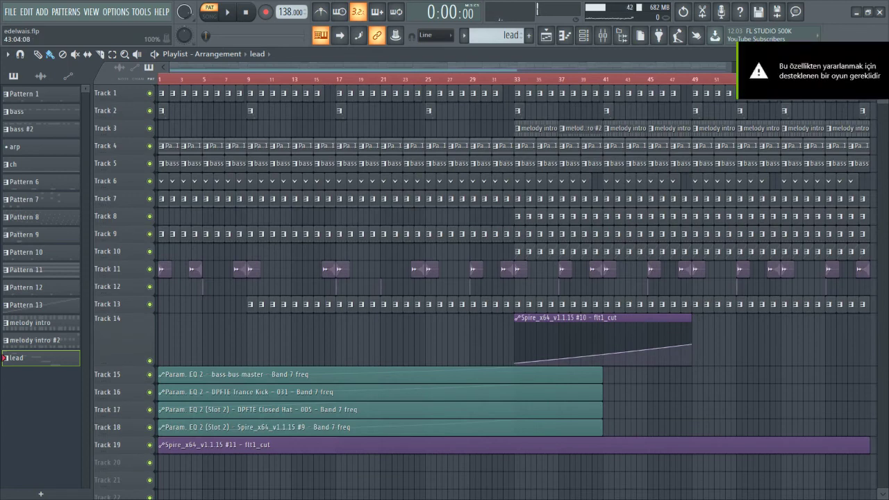